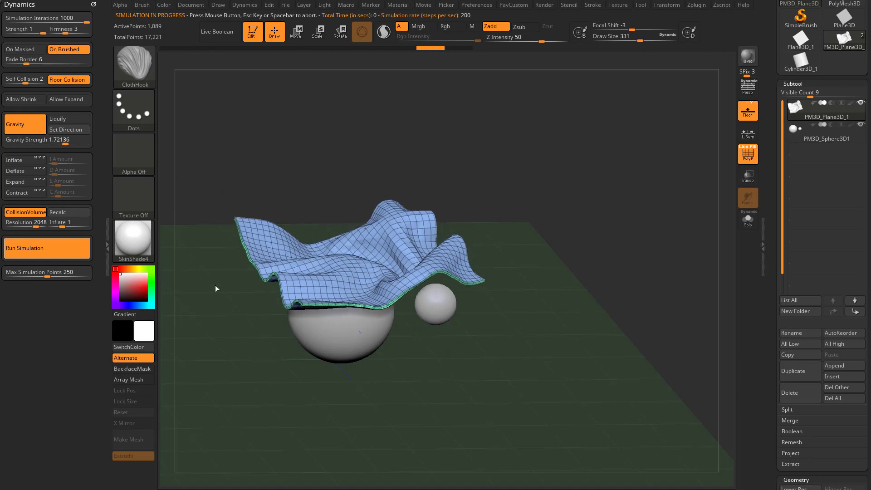
# Stop the running simulation, undo its effect on the cloth, and raise the gravity strength to about 10.17.
pyautogui.click(232, 197)
pyautogui.hotkey('ctrl', 'z')
pyautogui.moveTo(67, 142); pyautogui.dragTo(73, 143)
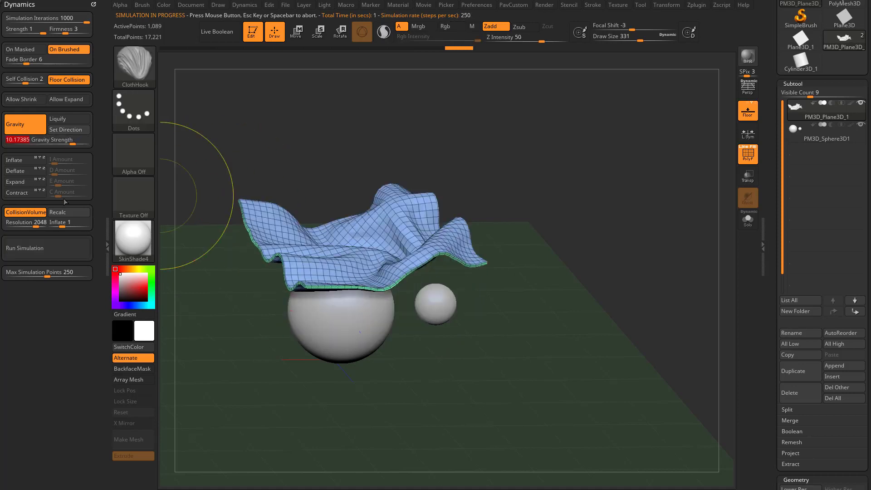
# Run the cloth simulation so the plane drapes over the spheres, stop it, and undo the drape.
pyautogui.click(33, 249)
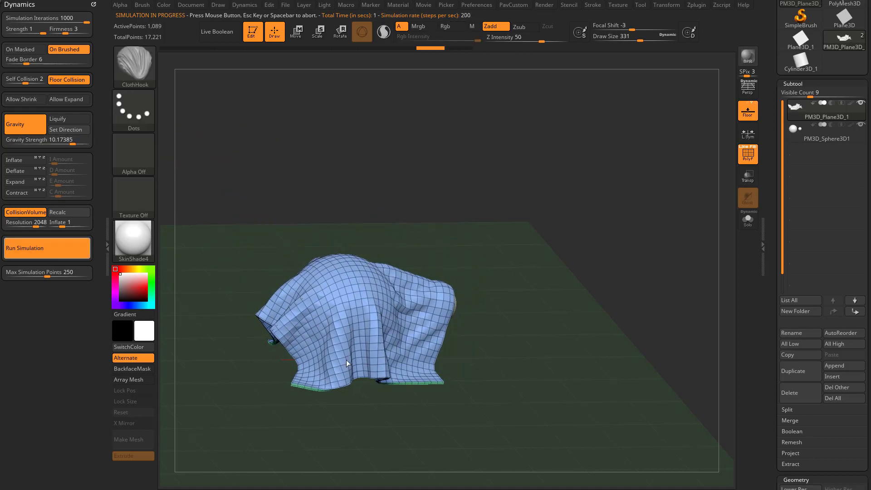
pyautogui.click(505, 333)
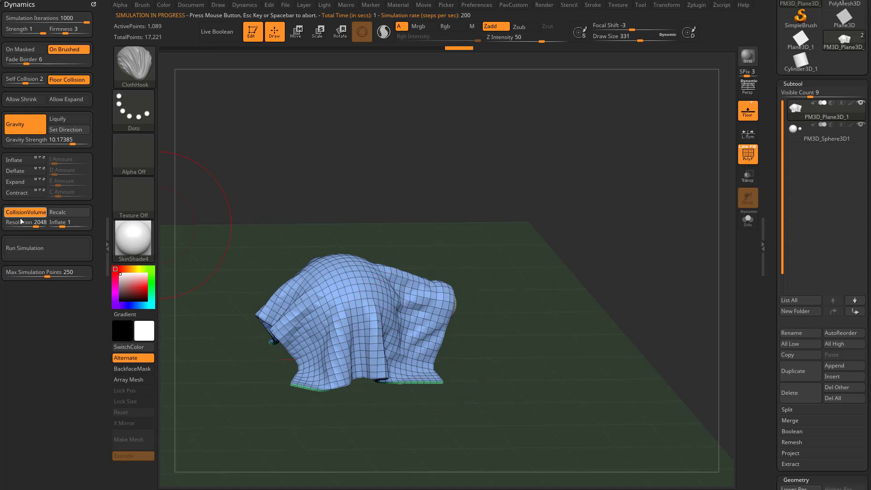
pyautogui.moveTo(491, 270)
pyautogui.mouseDown()
pyautogui.moveTo(431, 254)
pyautogui.moveTo(492, 268)
pyautogui.mouseUp()
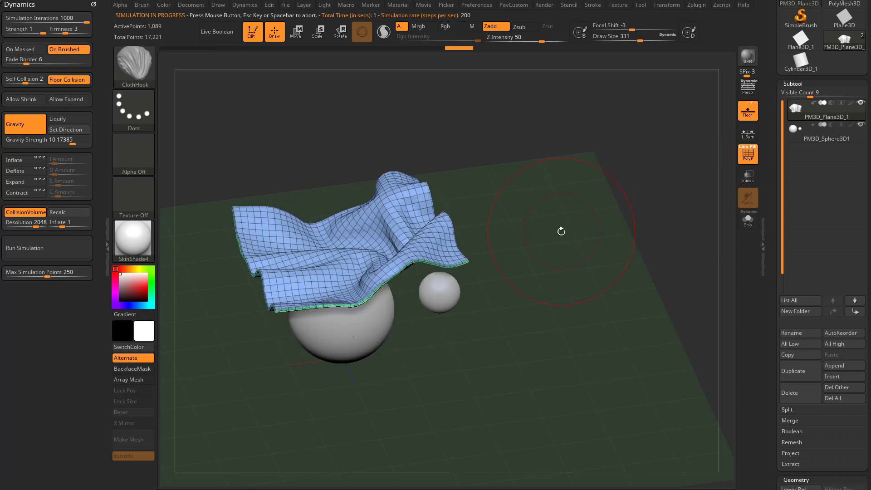
# Select the sphere subtool and mask the large sphere, leaving the small one free to move with the gizmo.
pyautogui.press('s')
pyautogui.moveTo(568, 231); pyautogui.dragTo(536, 250)
pyautogui.keyDown('alt'); pyautogui.click(361, 307); pyautogui.keyUp('alt')
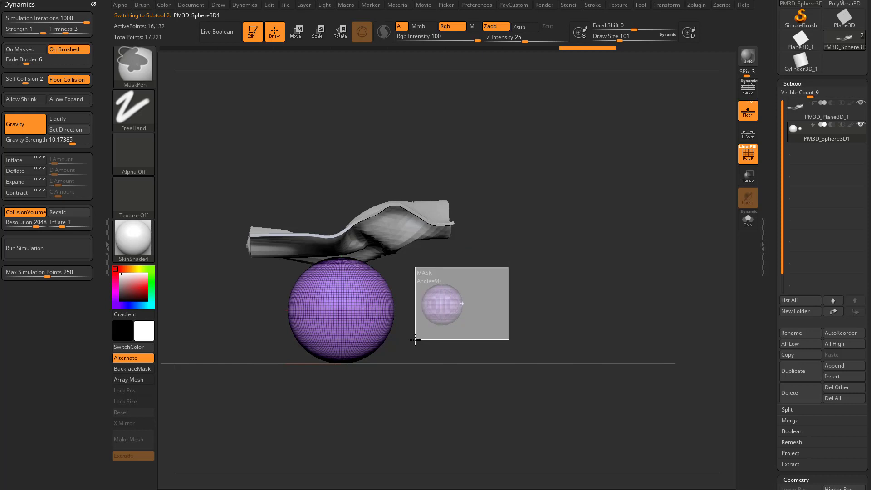
pyautogui.press('w')
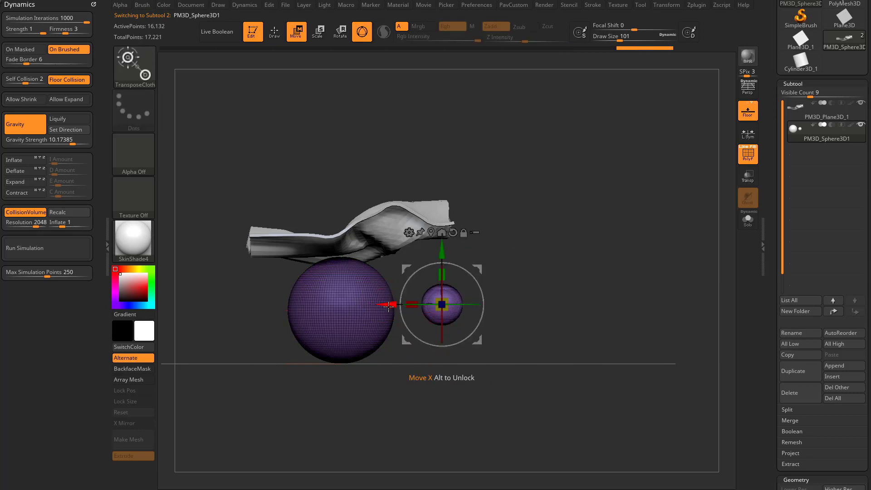
# Try to move the small sphere along X past the large one with the TransposeCloth brush, and undo each attempt.
pyautogui.moveTo(389, 306); pyautogui.dragTo(288, 303)
pyautogui.hotkey('ctrl', 'z')
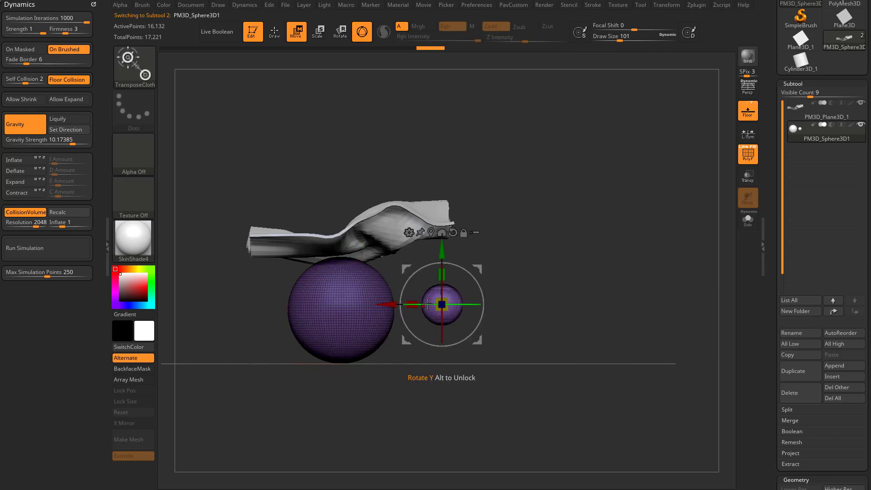
pyautogui.moveTo(494, 272); pyautogui.dragTo(211, 291)
pyautogui.hotkey('ctrl', 'z')
pyautogui.moveTo(336, 285); pyautogui.dragTo(394, 292, button='right')
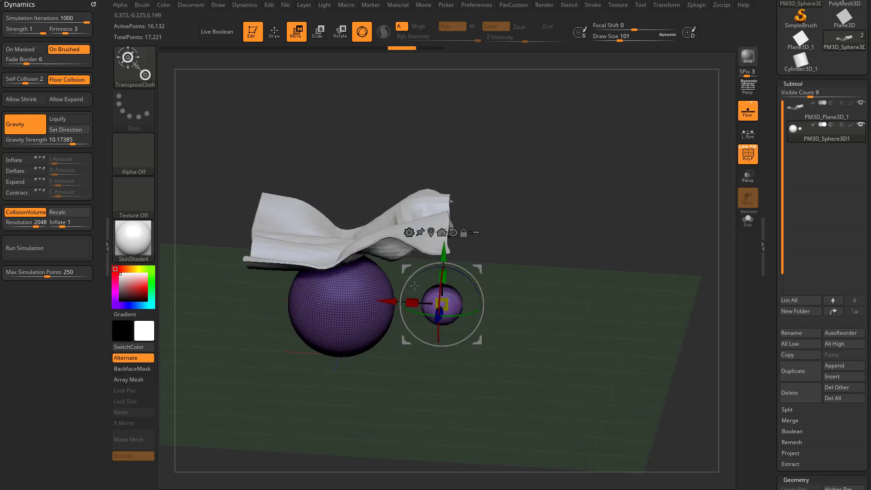
pyautogui.moveTo(384, 300); pyautogui.dragTo(120, 310)
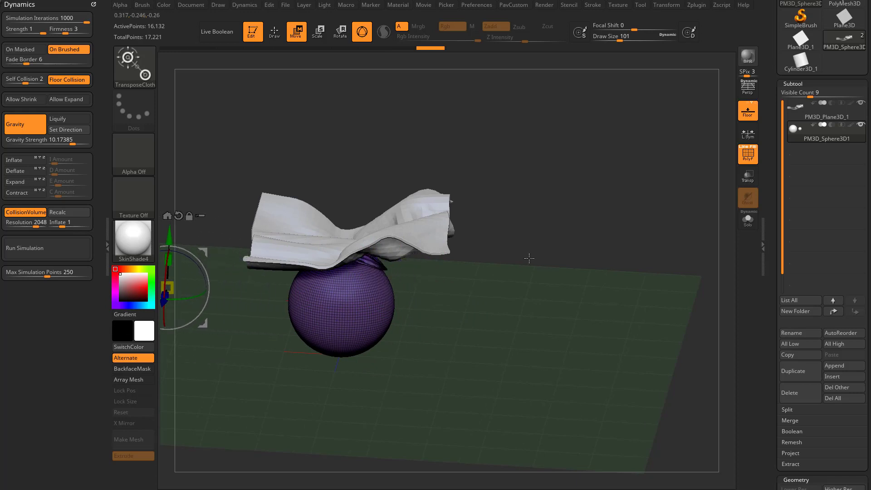
pyautogui.hotkey('ctrl', 'z')
pyautogui.moveTo(530, 257); pyautogui.dragTo(546, 245)
# Move the small sphere along X to the opposite side of the large sphere using the Transpose brush, and invert the mask.
pyautogui.press('b')
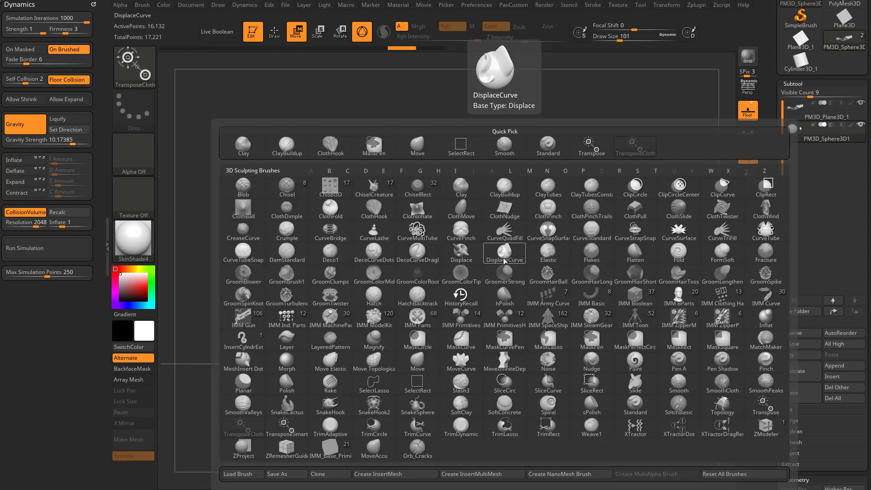
pyautogui.press('t')
pyautogui.press('r')
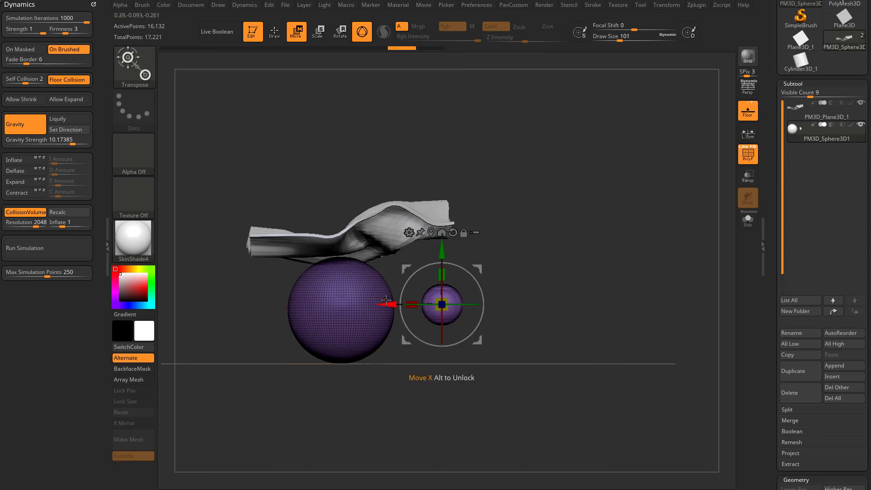
pyautogui.moveTo(384, 304); pyautogui.dragTo(195, 303)
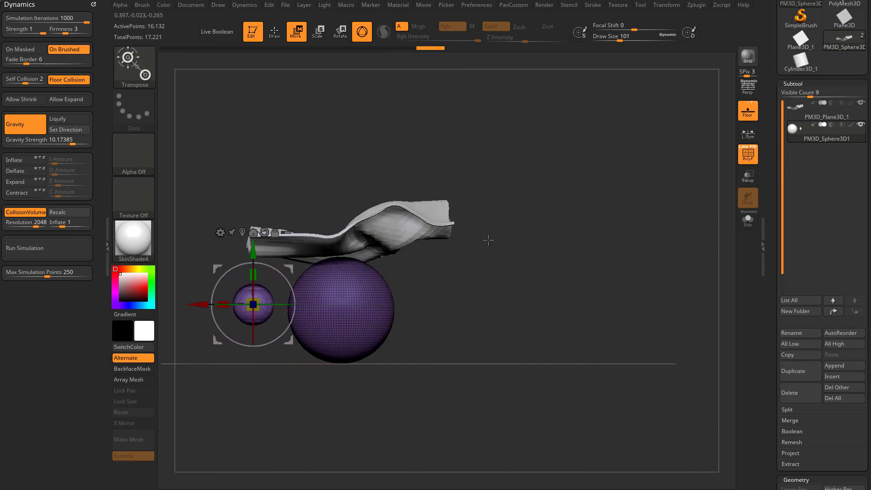
pyautogui.press('q')
pyautogui.keyDown('ctrl'); pyautogui.click(527, 255); pyautogui.keyUp('ctrl')
pyautogui.moveTo(537, 249); pyautogui.dragTo(558, 277)
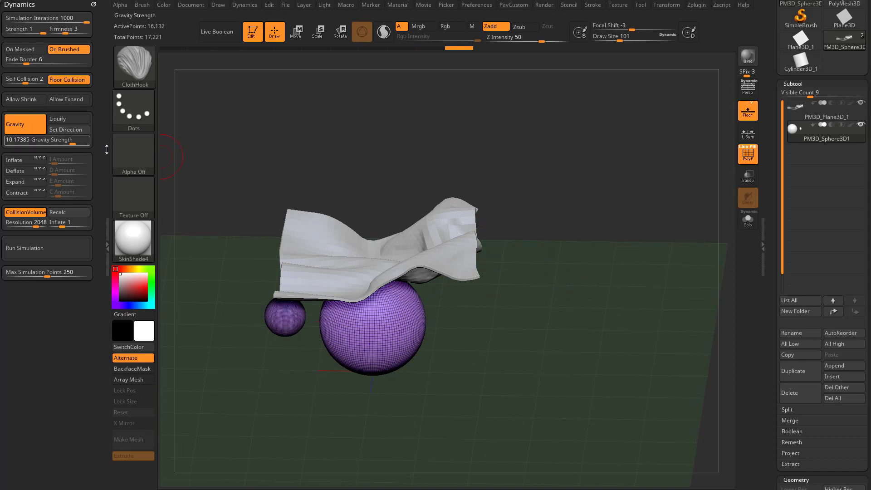
# Run the simulation on the sphere subtool, stop it, and undo the deformation of the spheres.
pyautogui.click(62, 247)
pyautogui.click(61, 247)
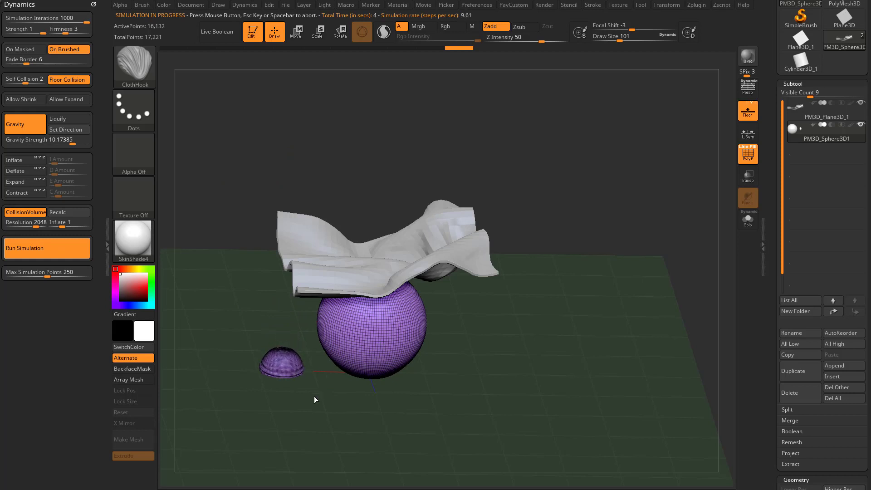
pyautogui.moveTo(629, 251); pyautogui.dragTo(633, 281)
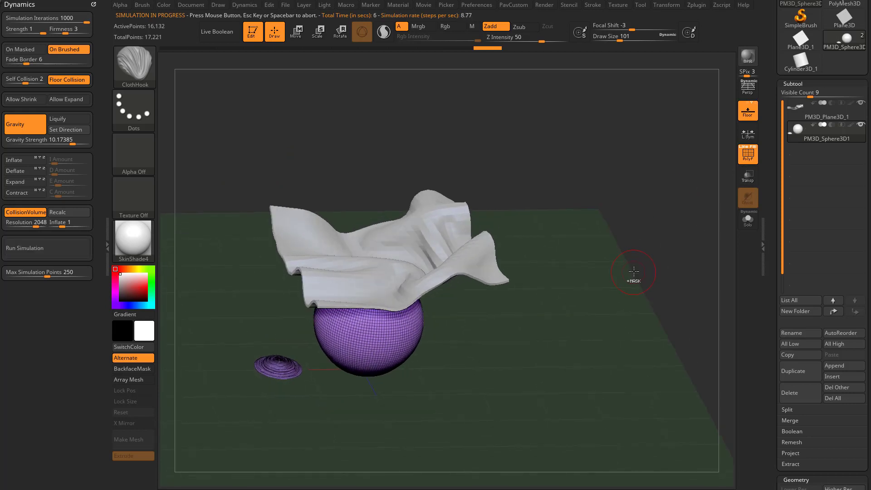
pyautogui.hotkey('ctrl', 'z')
pyautogui.moveTo(543, 301); pyautogui.dragTo(541, 296)
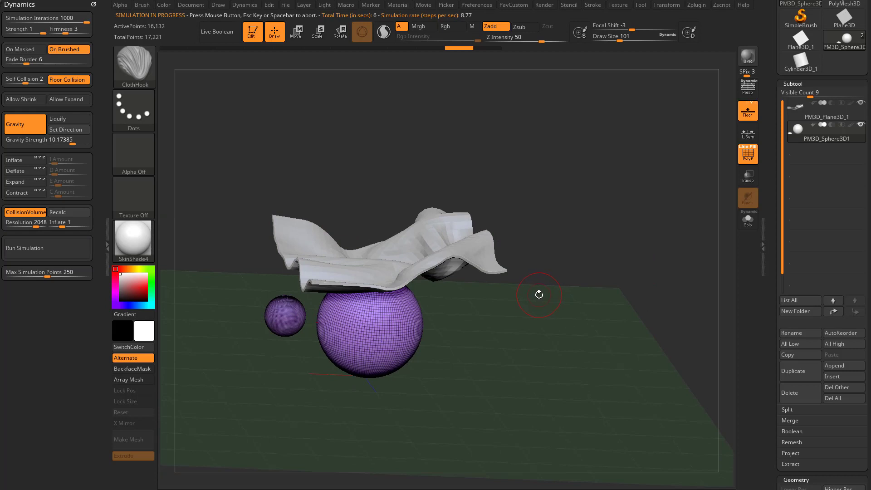
# Select the cloth plane, simulate it falling over the moved spheres, and undo the drape.
pyautogui.keyDown('alt'); pyautogui.click(434, 237); pyautogui.keyUp('alt')
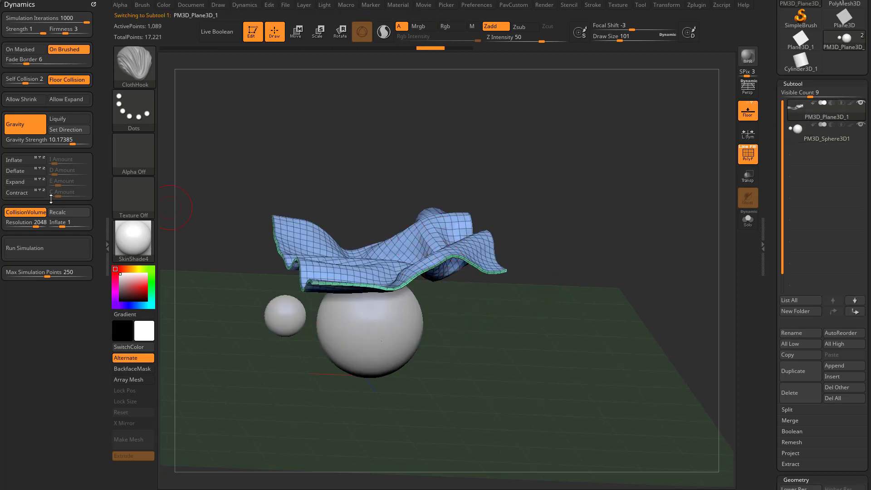
pyautogui.click(48, 249)
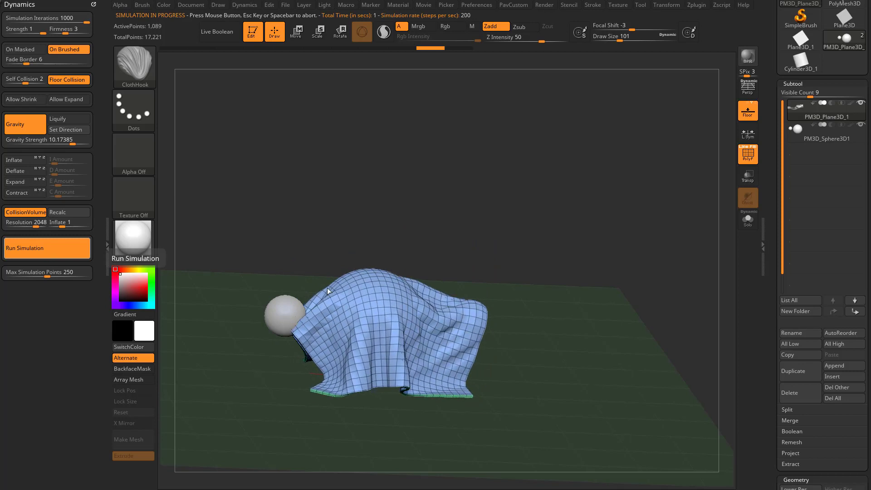
pyautogui.click(369, 290)
pyautogui.moveTo(481, 319); pyautogui.dragTo(519, 299)
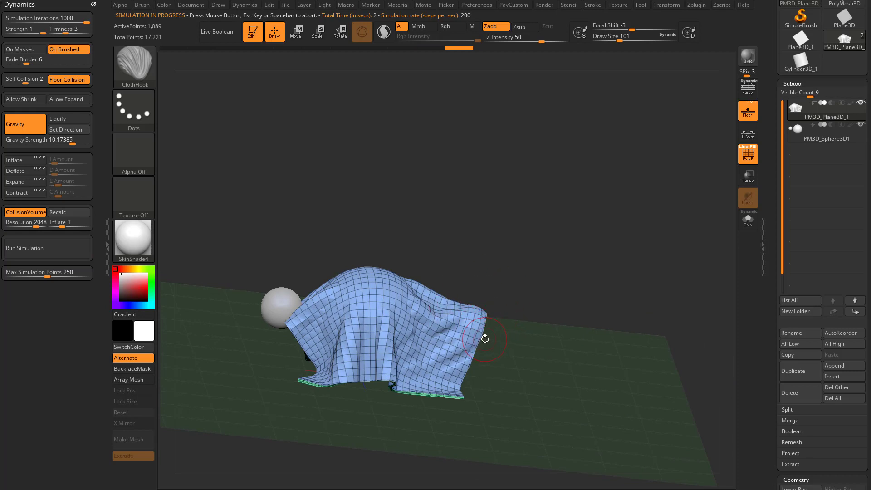
pyautogui.hotkey('ctrl', 'z')
pyautogui.hotkey('ctrl', 'z')
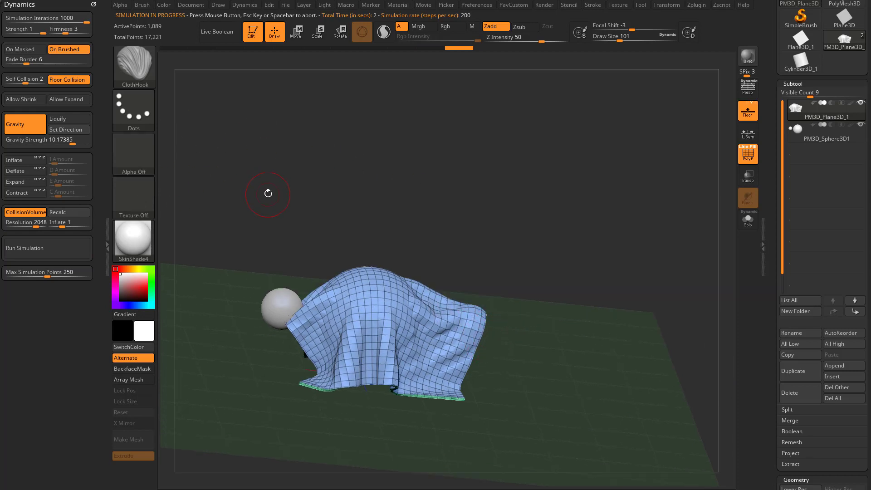
# Move the cloth plane along X toward the small sphere so it hangs above both spheres.
pyautogui.press('w')
pyautogui.moveTo(320, 243); pyautogui.dragTo(274, 238)
pyautogui.press('q')
# Test the cloth simulation from the shifted position and undo the result.
pyautogui.click(55, 245)
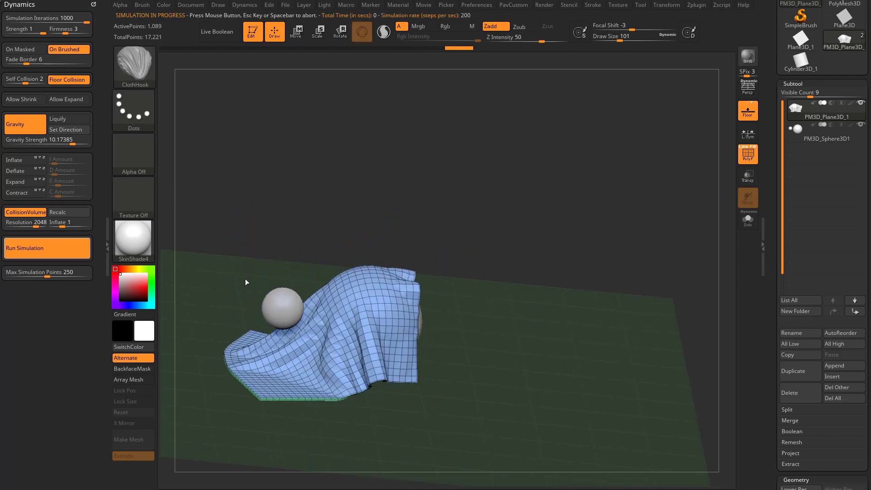
pyautogui.click(362, 266)
pyautogui.hotkey('ctrl', 'z')
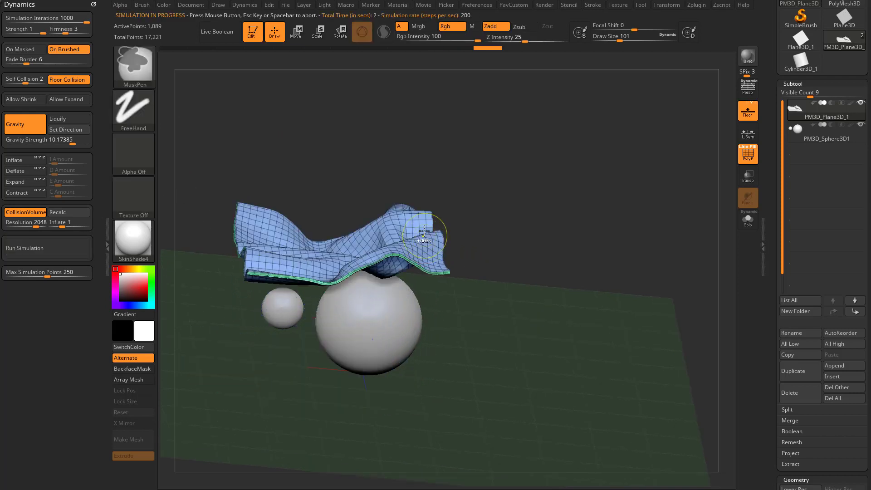
# Recalculate the collision volume for the repositioned spheres, and test the cloth simulation against it before undoing the drape.
pyautogui.click(64, 213)
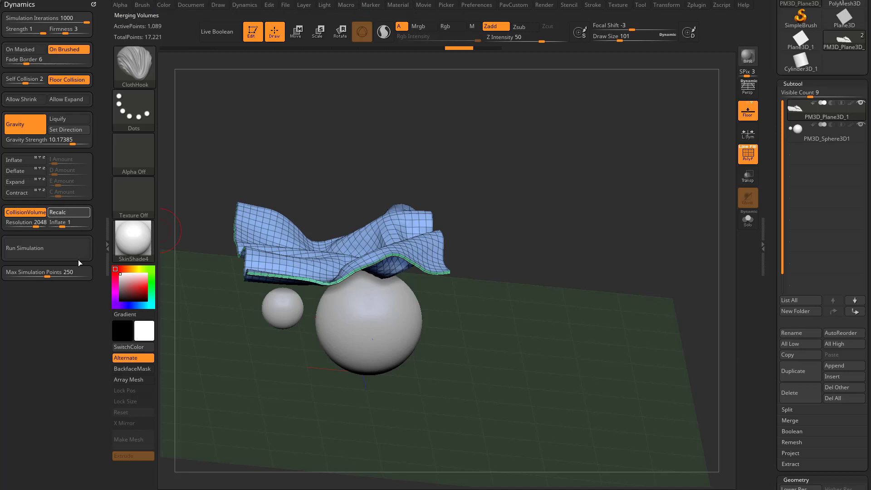
pyautogui.click(42, 246)
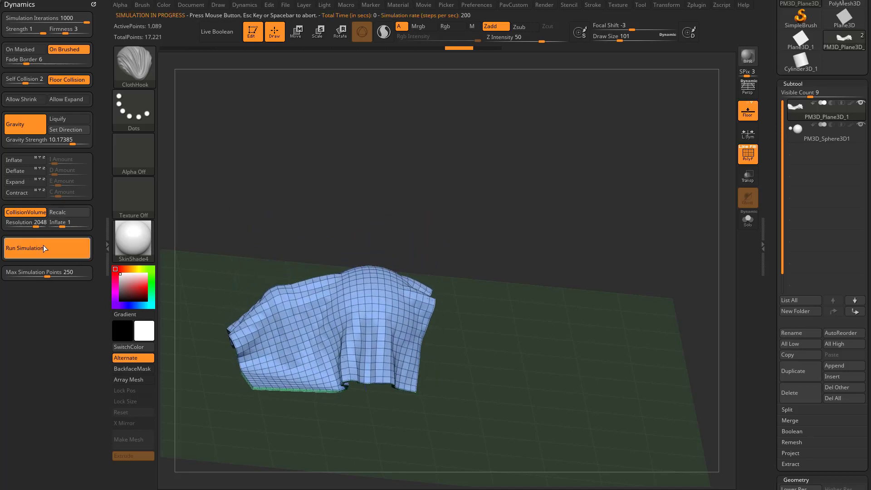
pyautogui.moveTo(525, 287); pyautogui.dragTo(443, 271)
pyautogui.hotkey('ctrl', 'z')
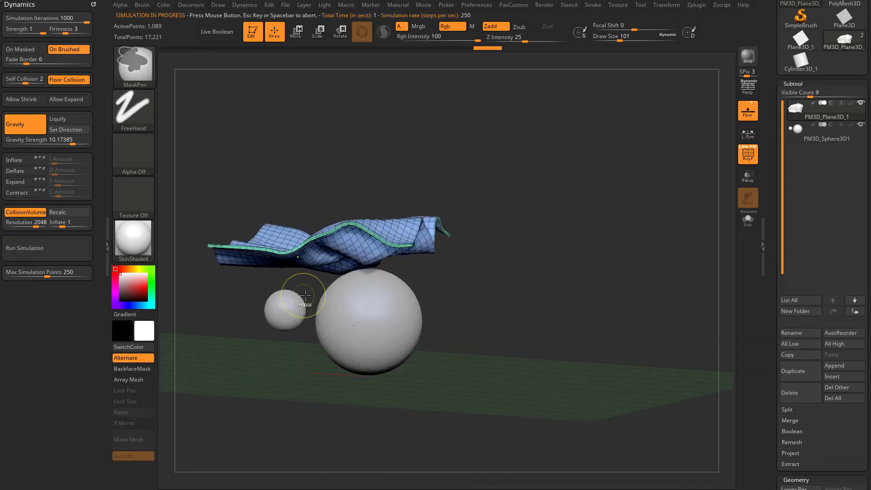
# Shift the cloth plane slightly back along X toward the large sphere and return to Draw mode.
pyautogui.keyDown('shift'); pyautogui.moveTo(470, 224); pyautogui.dragTo(462, 211); pyautogui.keyUp('shift')
pyautogui.press('w')
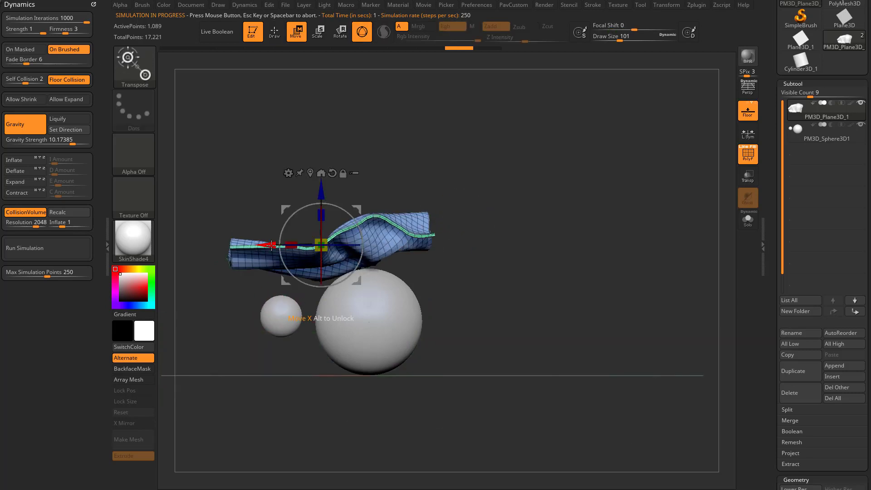
pyautogui.moveTo(268, 245); pyautogui.dragTo(285, 245)
pyautogui.press('q')
pyautogui.moveTo(504, 211); pyautogui.dragTo(531, 192)
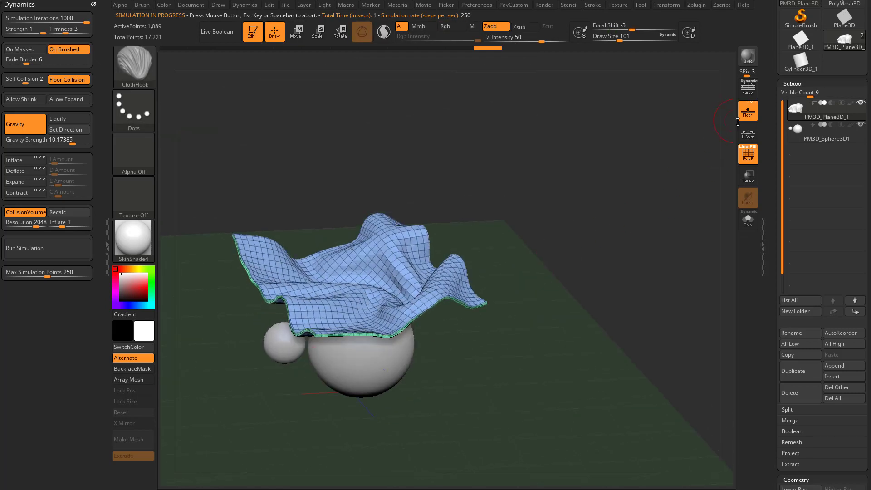
# Turn off the floor grid display around the cloth and spheres.
pyautogui.click(742, 117)
pyautogui.moveTo(592, 202); pyautogui.dragTo(557, 201)
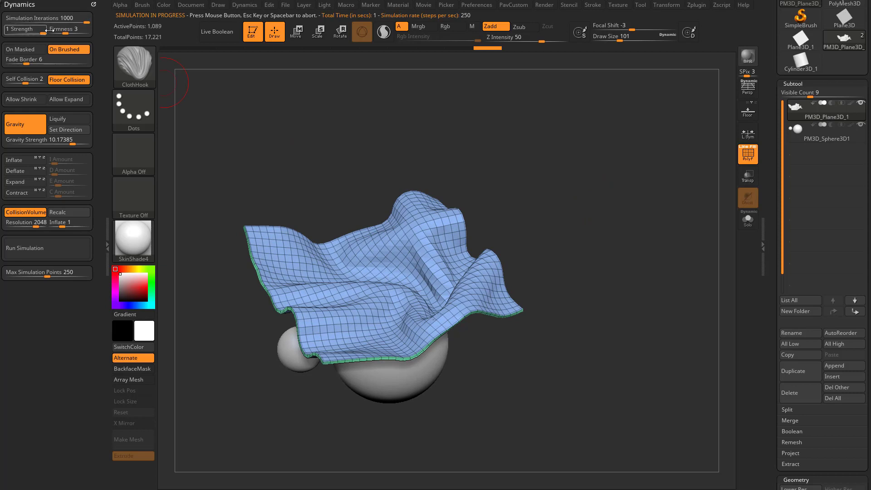
pyautogui.moveTo(296, 150); pyautogui.dragTo(334, 162)
pyautogui.keyDown('alt'); pyautogui.moveTo(591, 251); pyautogui.dragTo(575, 255); pyautogui.keyUp('alt')
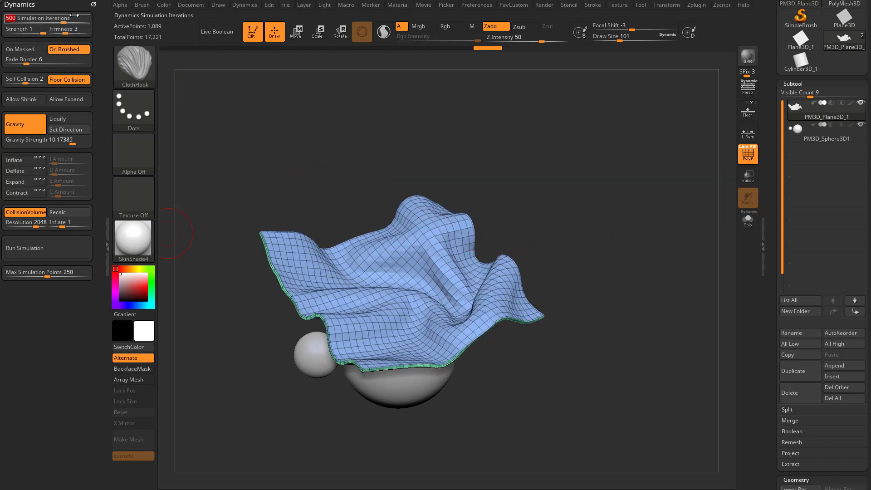
# Set the simulation iterations to 100 and the gravity strength to 10.
pyautogui.write('1')
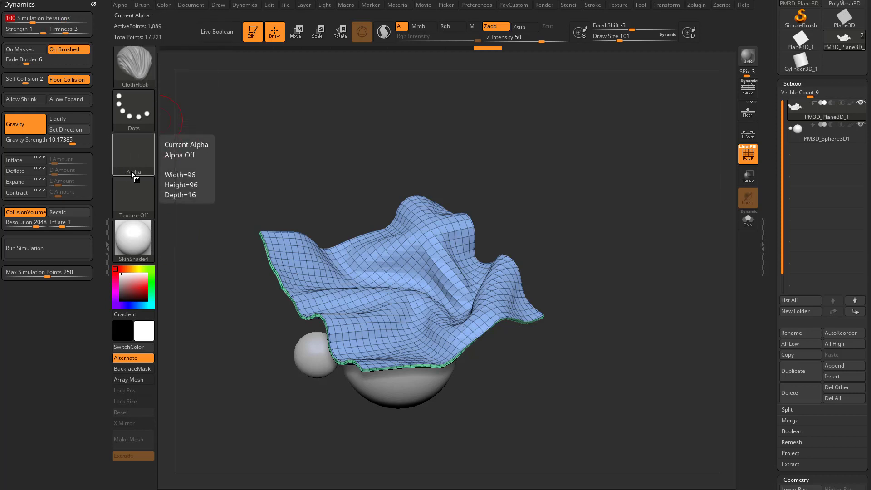
pyautogui.click(69, 141)
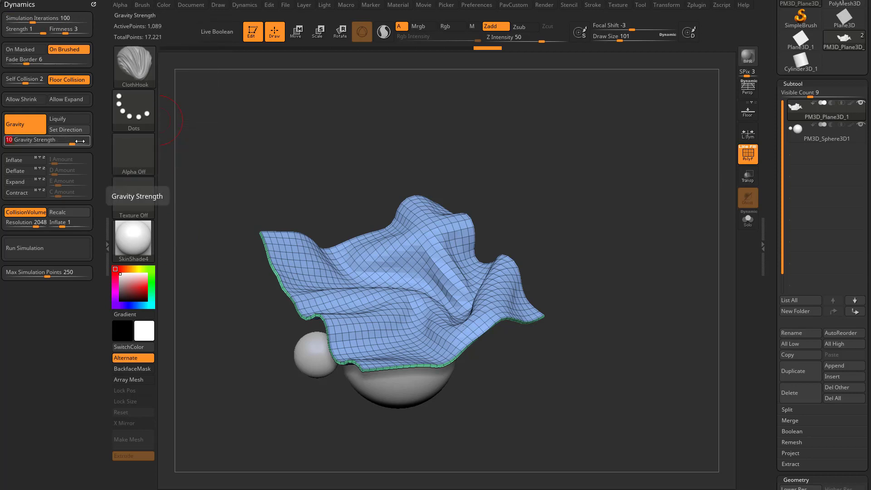
pyautogui.moveTo(585, 255); pyautogui.dragTo(604, 269)
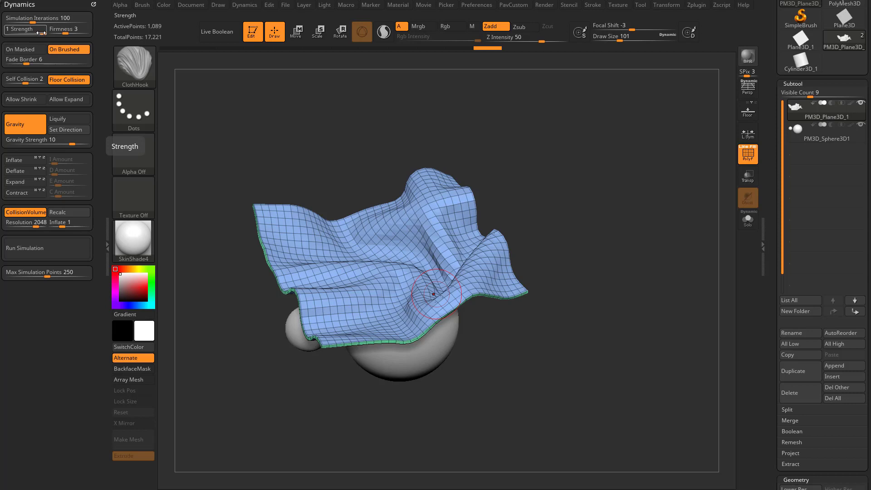
# Lower the simulation strength to about 0.53 and run the cloth simulation over the two spheres.
pyautogui.moveTo(40, 35); pyautogui.dragTo(44, 34)
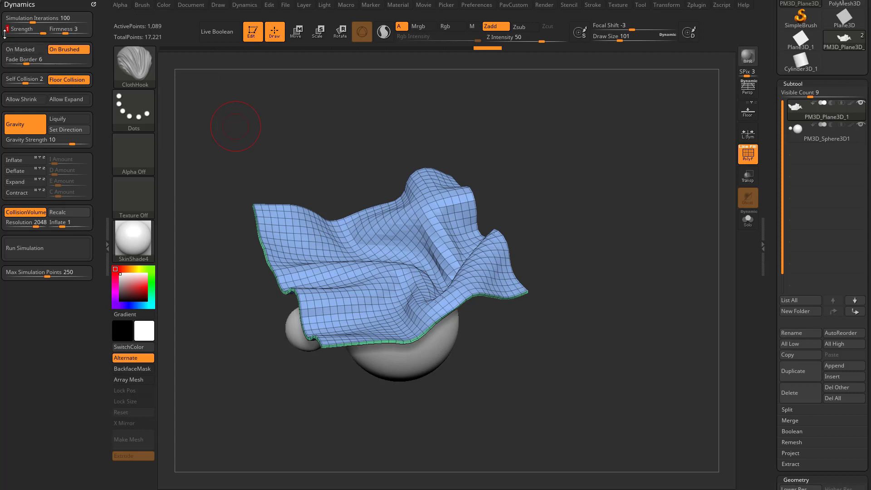
pyautogui.moveTo(43, 32); pyautogui.dragTo(30, 31)
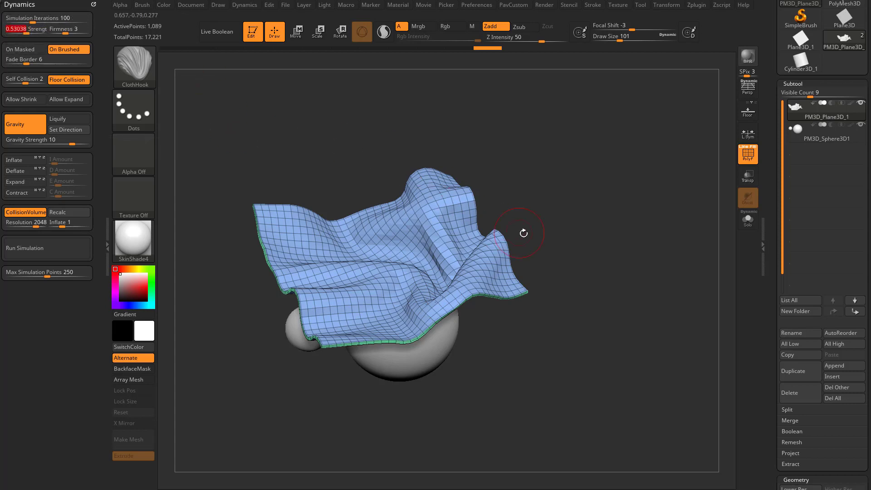
pyautogui.moveTo(523, 232); pyautogui.dragTo(547, 249)
pyautogui.click(59, 248)
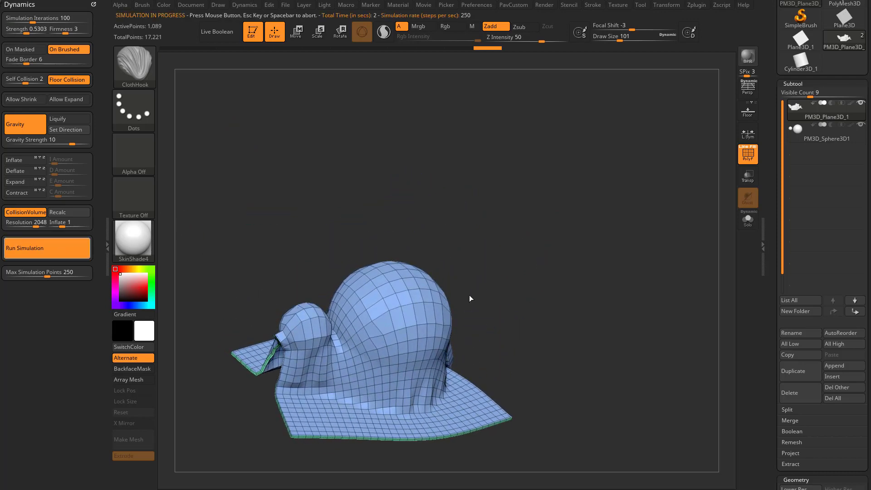
# Undo the current drape, test the simulation at a strength of 1 and undo the test drape.
pyautogui.moveTo(497, 247)
pyautogui.mouseDown()
pyautogui.moveTo(461, 248)
pyautogui.moveTo(508, 253)
pyautogui.mouseUp()
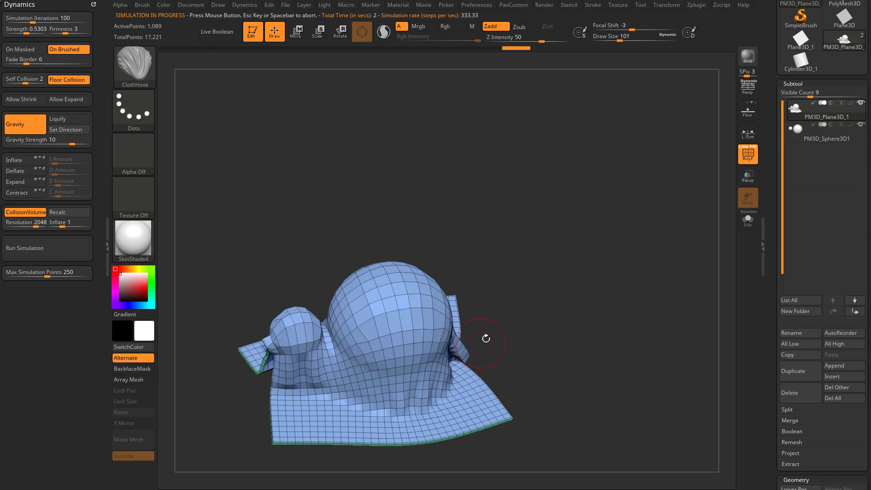
pyautogui.hotkey('ctrl', 'z')
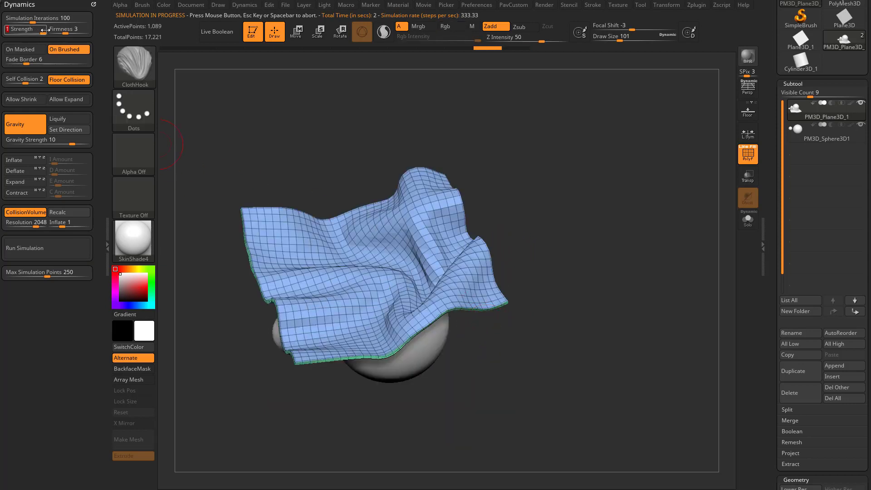
pyautogui.click(44, 246)
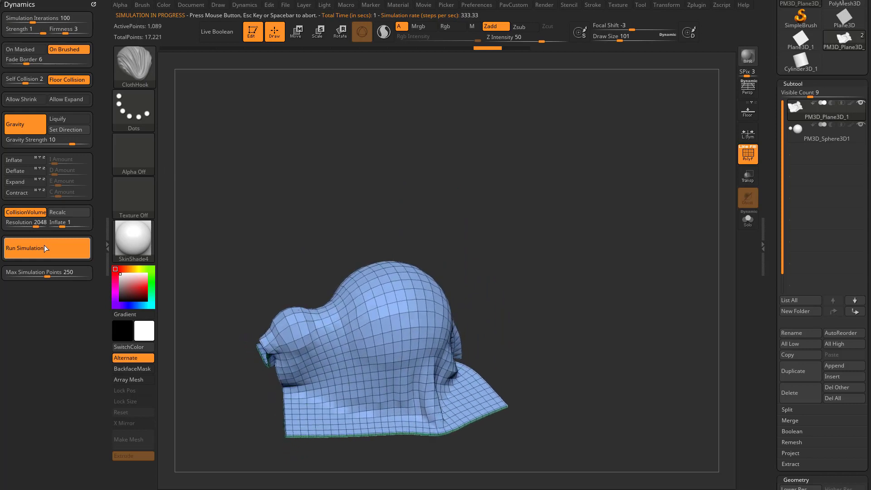
pyautogui.hotkey('ctrl', 'z')
# Set the gravity strength to 5, run the cloth simulation over the spheres and undo the drape.
pyautogui.click(71, 141)
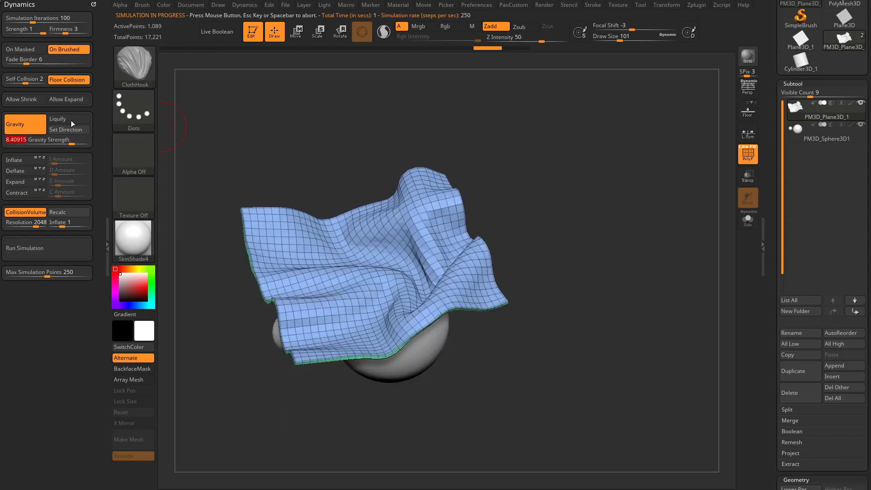
pyautogui.write('5')
pyautogui.press('Return')
pyautogui.click(25, 240)
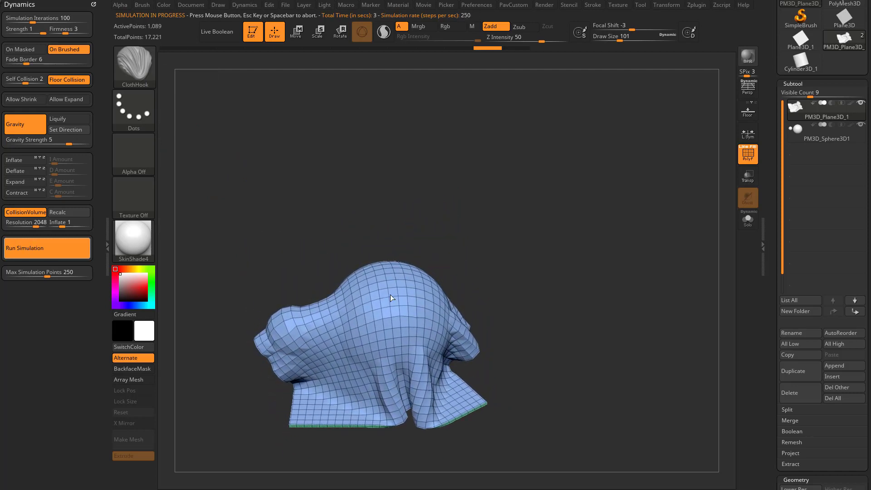
pyautogui.click(540, 253)
pyautogui.hotkey('ctrl', 'z')
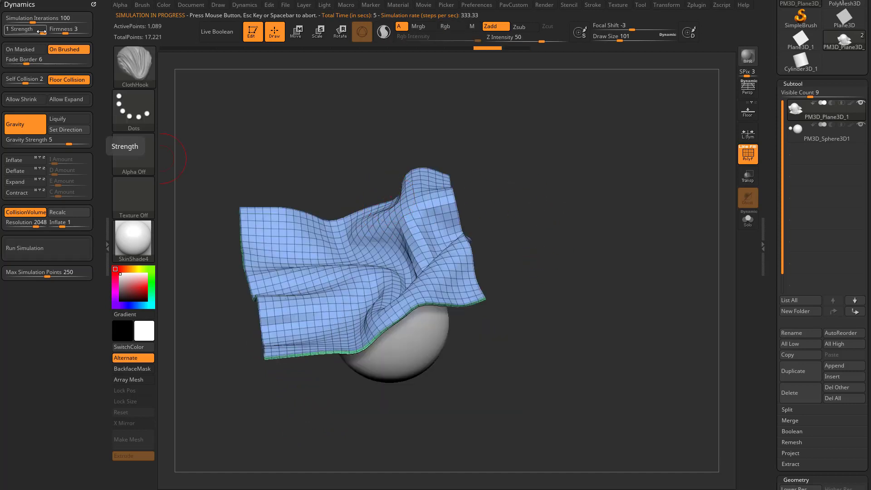
# Lower the simulation strength to 0.01, test the cloth drape over the spheres and undo it.
pyautogui.moveTo(40, 32); pyautogui.dragTo(5, 32)
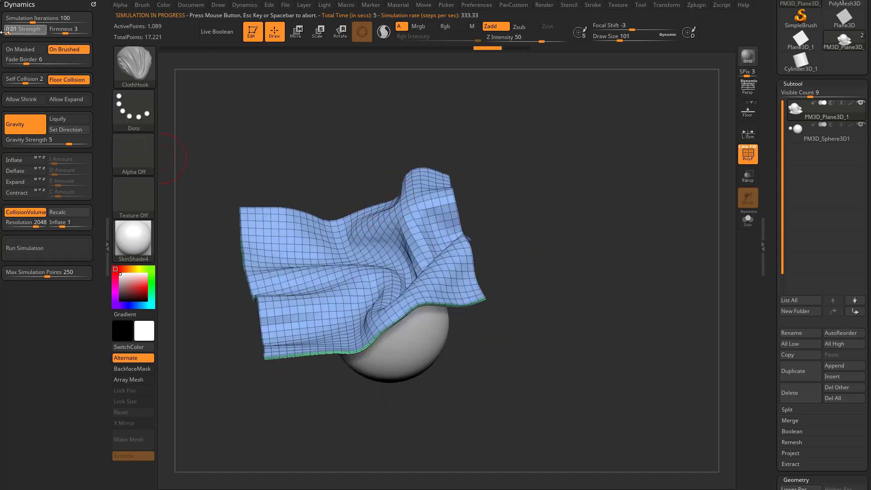
pyautogui.click(37, 247)
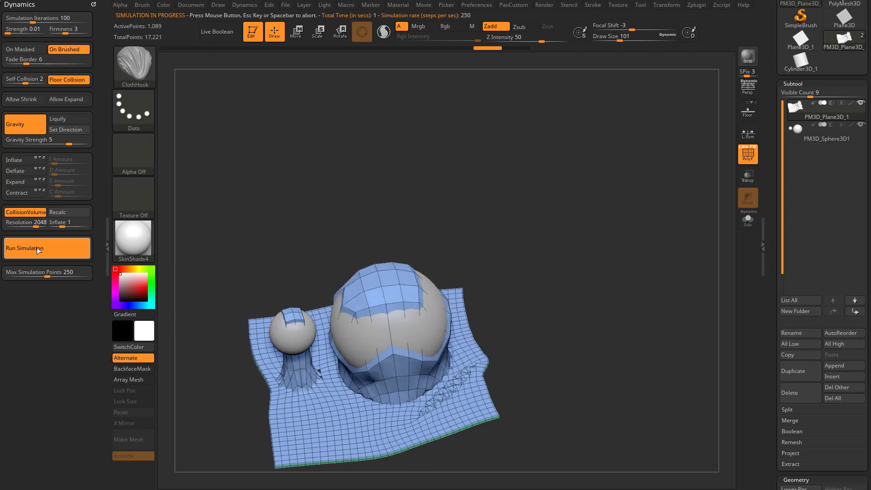
pyautogui.click(515, 280)
pyautogui.moveTo(560, 301); pyautogui.dragTo(517, 232)
pyautogui.hotkey('ctrl', 'z')
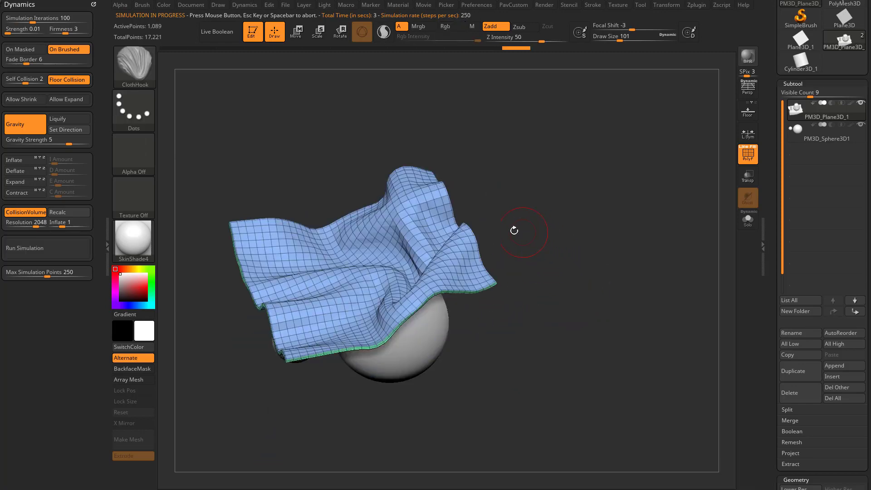
# Set the simulation strength to about 0.31, run another drape test and undo it.
pyautogui.click(18, 34)
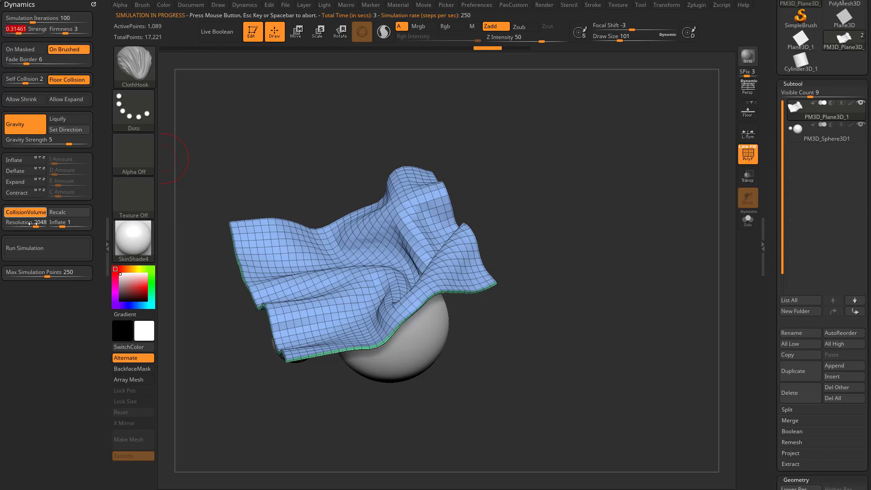
pyautogui.click(40, 248)
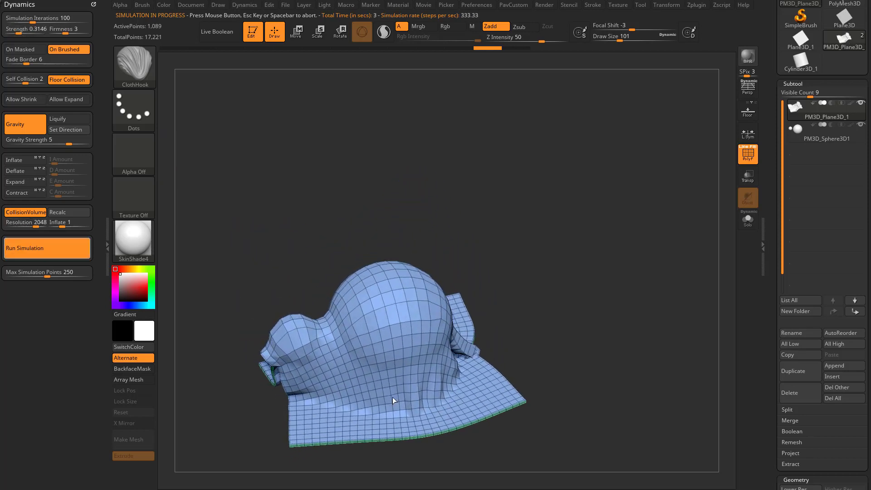
pyautogui.click(42, 254)
pyautogui.hotkey('ctrl', 'z')
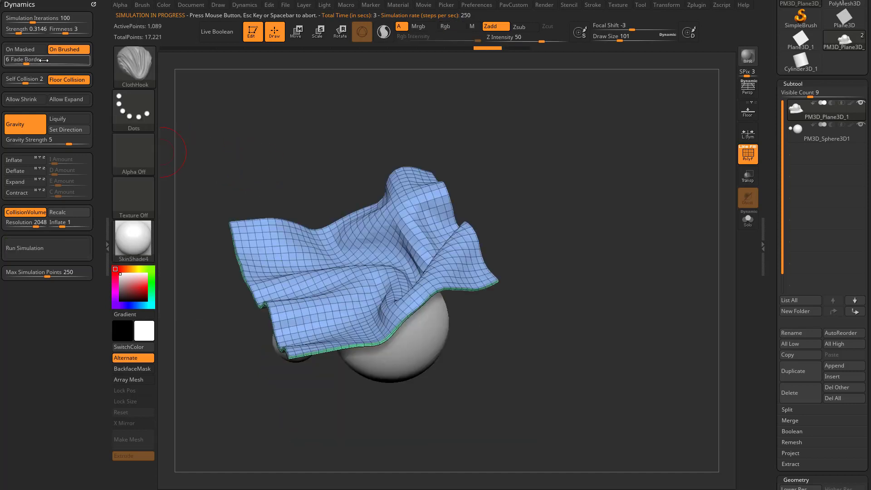
# Set the simulation strength to 1, run the cloth over the spheres again and undo the drape.
pyautogui.click(46, 32)
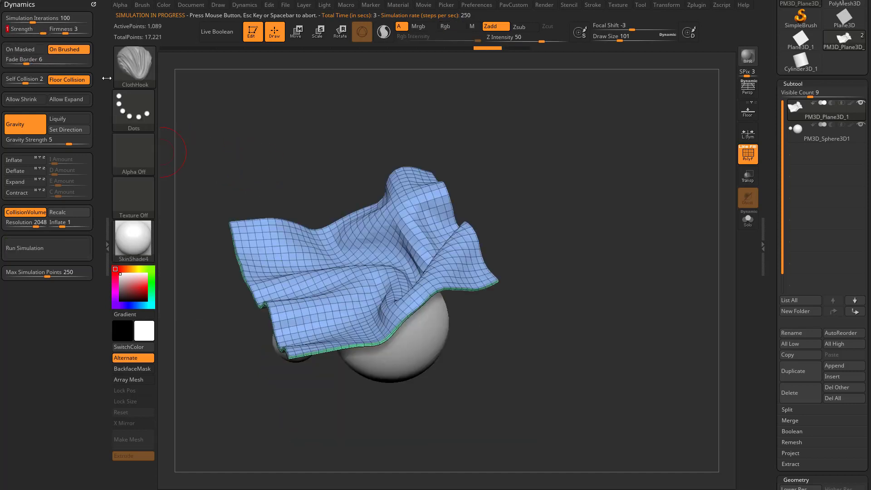
pyautogui.click(37, 244)
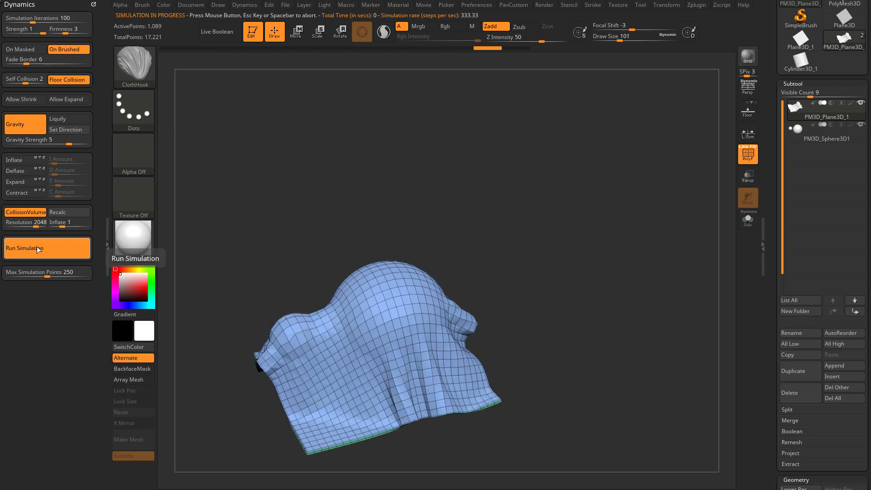
pyautogui.click(491, 263)
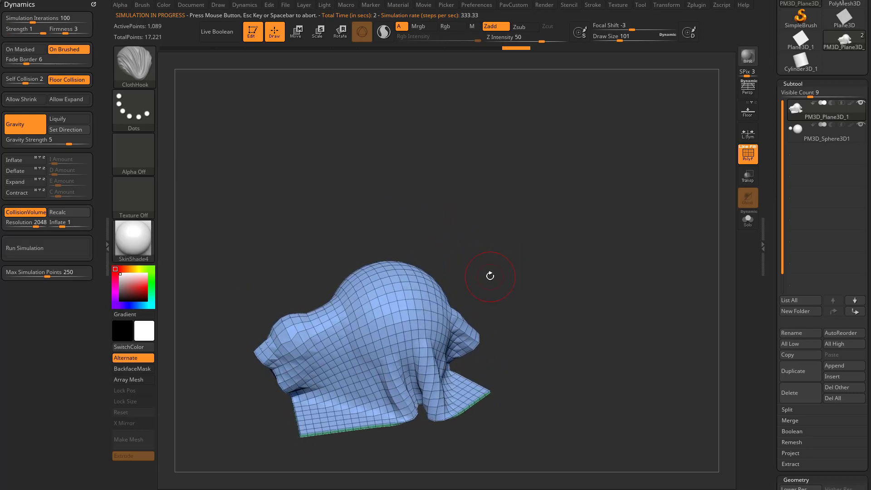
pyautogui.hotkey('ctrl', 'z')
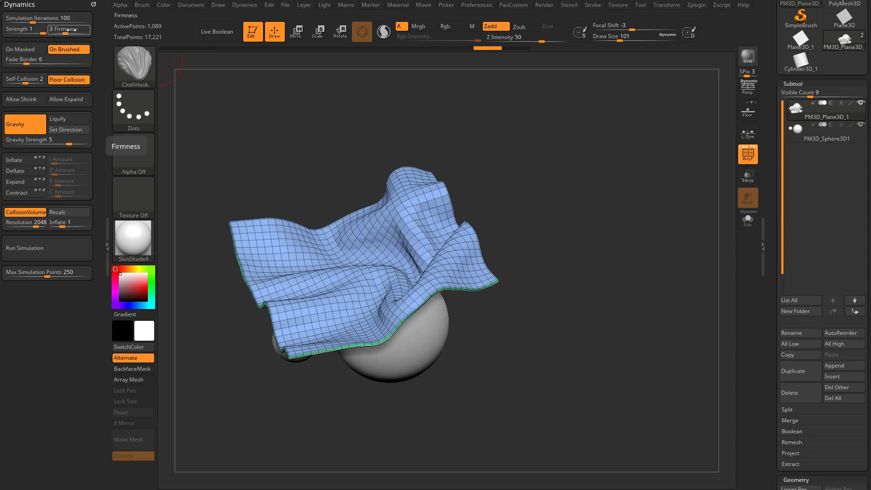
# Raise the firmness to 6 and run the cloth simulation over the two spheres.
pyautogui.moveTo(71, 30); pyautogui.dragTo(87, 30)
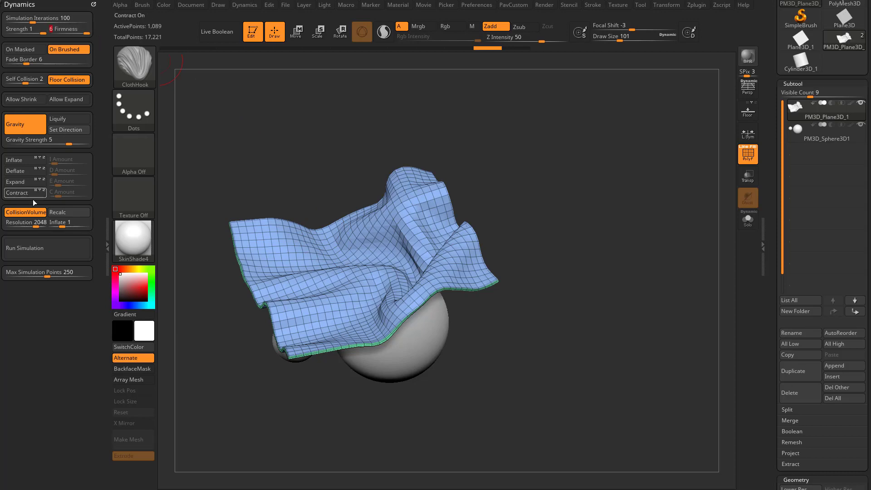
pyautogui.click(53, 247)
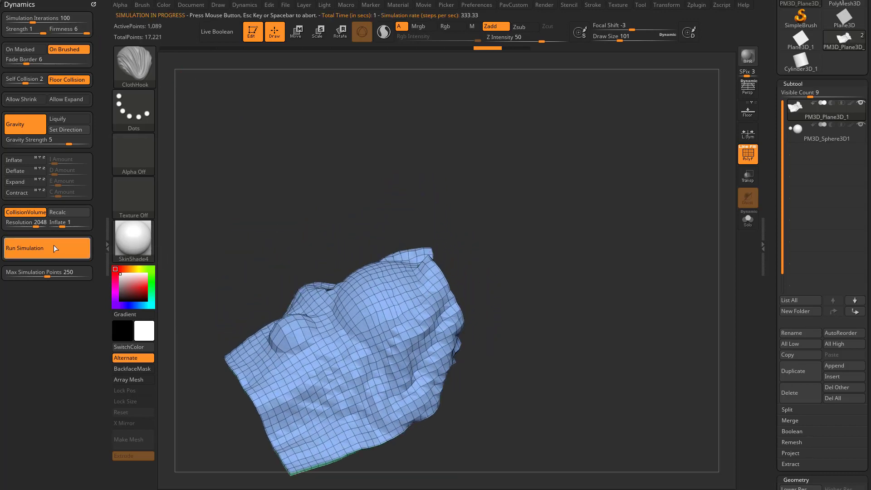
pyautogui.moveTo(545, 271); pyautogui.dragTo(495, 243)
# Raise the cloth's SmoothSubdiv level under Dynamic Subdiv and turn off the polyframe display.
pyautogui.moveTo(774, 305); pyautogui.dragTo(776, 208)
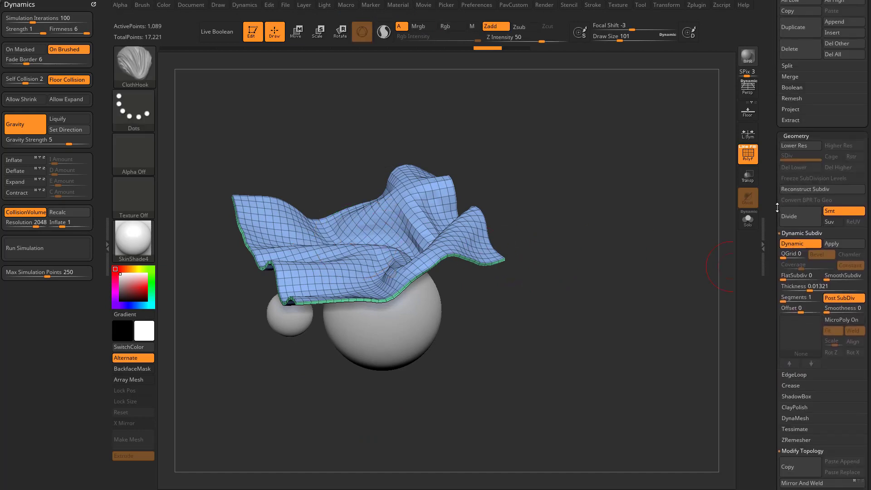
pyautogui.keyDown('alt'); pyautogui.moveTo(657, 239); pyautogui.dragTo(658, 299); pyautogui.keyUp('alt')
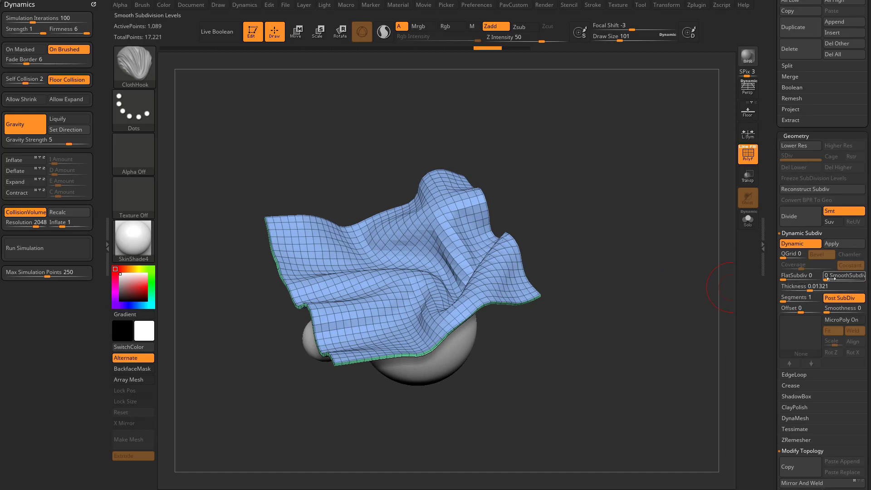
pyautogui.moveTo(834, 279); pyautogui.dragTo(837, 278)
pyautogui.click(746, 156)
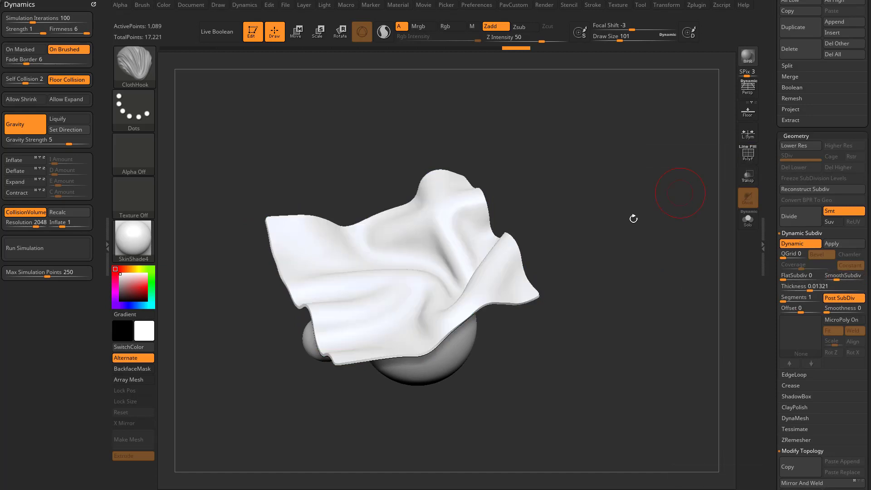
# Run the simulation on the dynamically smoothed cloth at a firmness of 6.
pyautogui.keyDown('alt'); pyautogui.moveTo(613, 241); pyautogui.dragTo(615, 258); pyautogui.keyUp('alt')
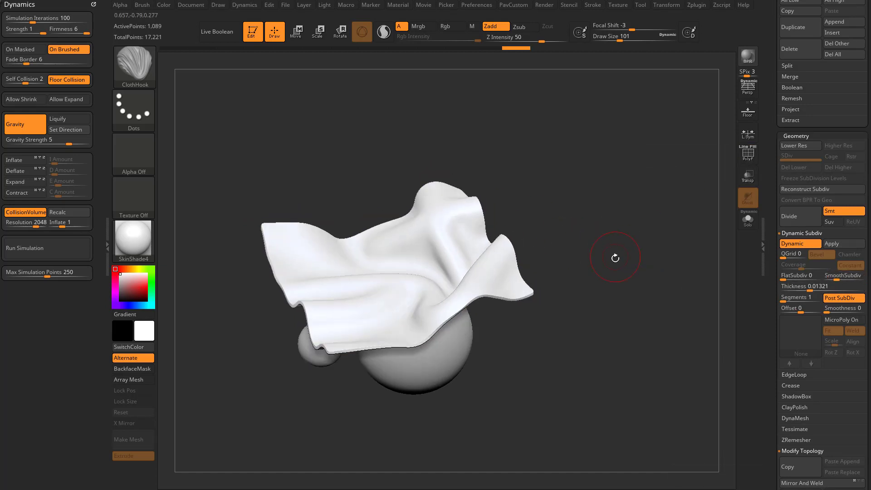
pyautogui.click(34, 247)
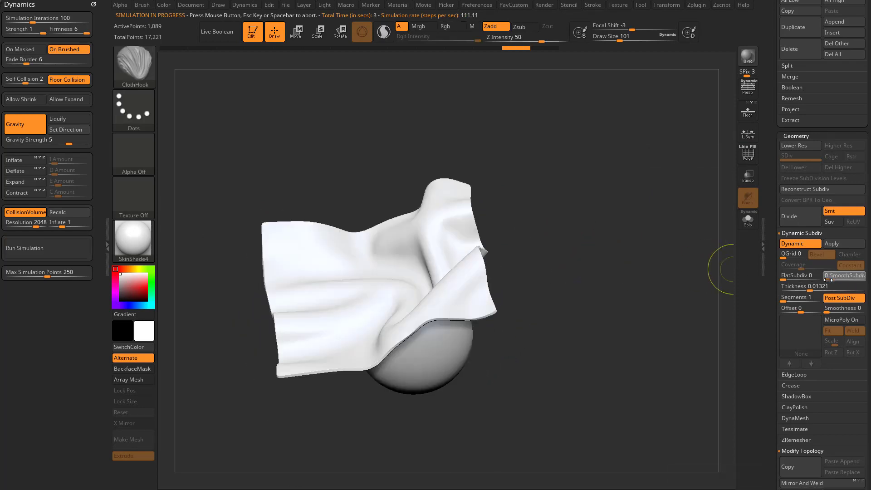
# Set SmoothSubdiv to 0 and divide the cloth mesh once to subdivision level 2.
pyautogui.click(828, 280)
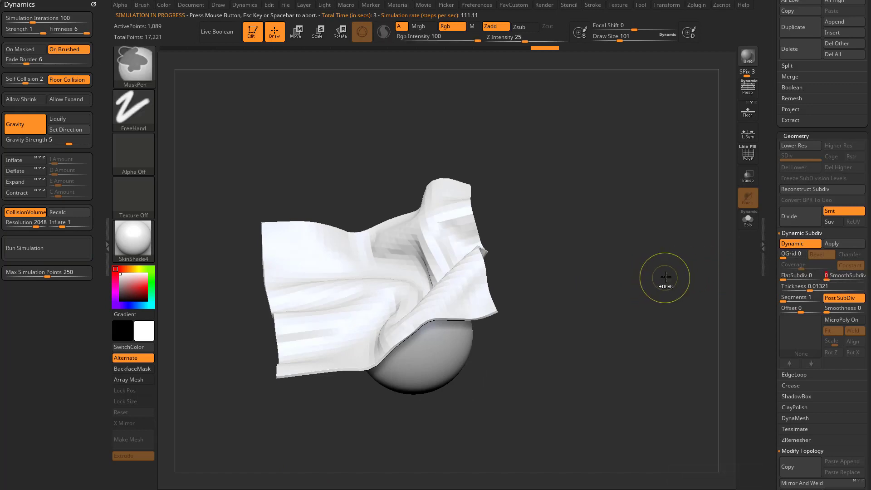
pyautogui.click(794, 223)
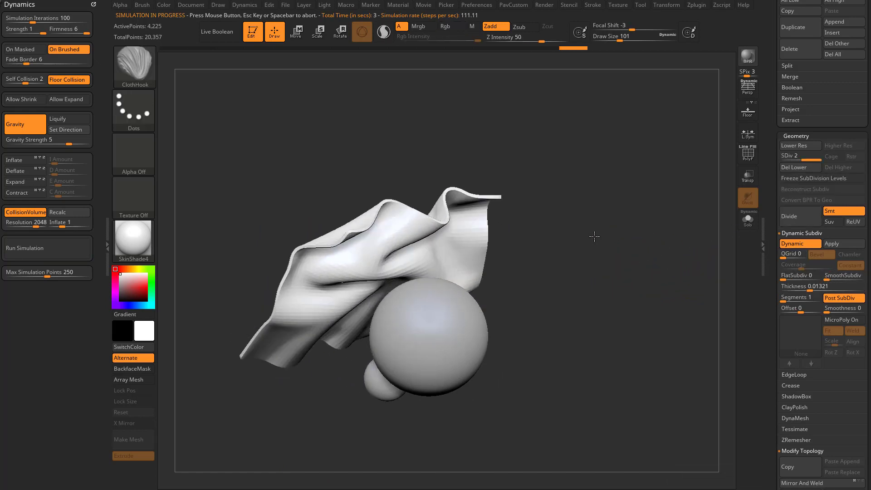
# Run the simulation on the subdivided cloth and inspect its folds with and without the polyframe.
pyautogui.click(43, 246)
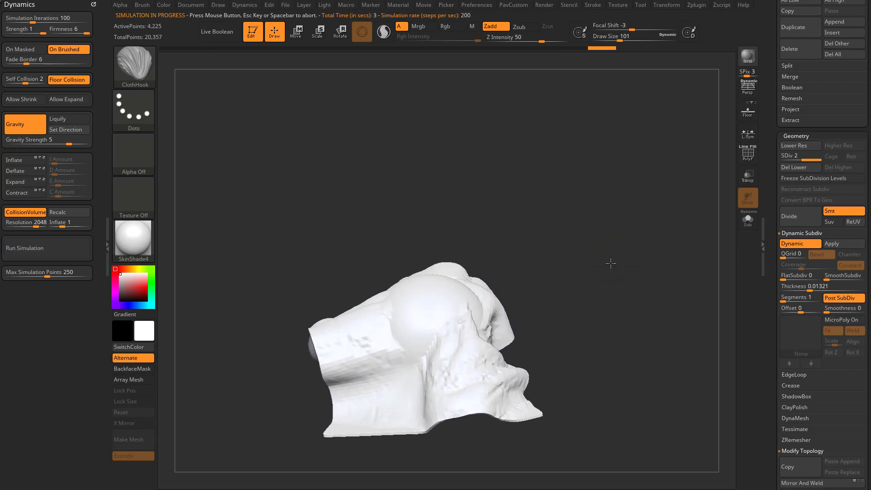
pyautogui.hotkey('shift', 'f')
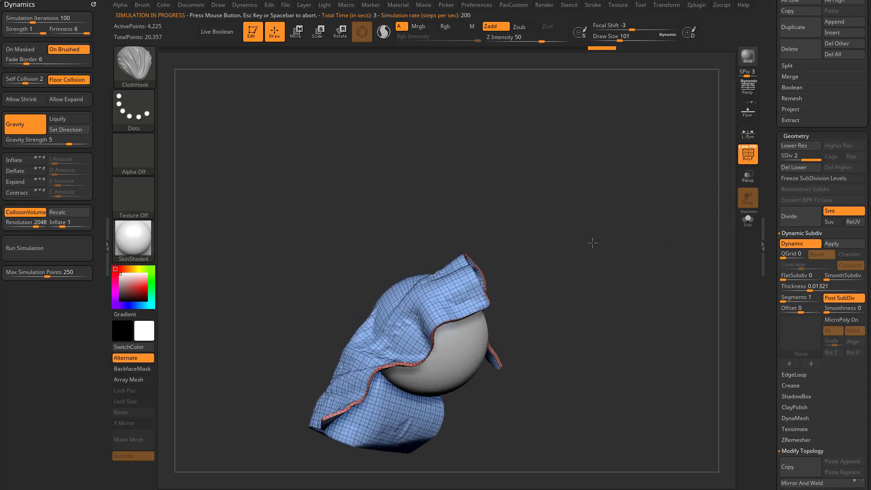
pyautogui.moveTo(592, 243); pyautogui.dragTo(549, 250, button='right')
pyautogui.click(633, 248)
pyautogui.hotkey('shift', 'f')
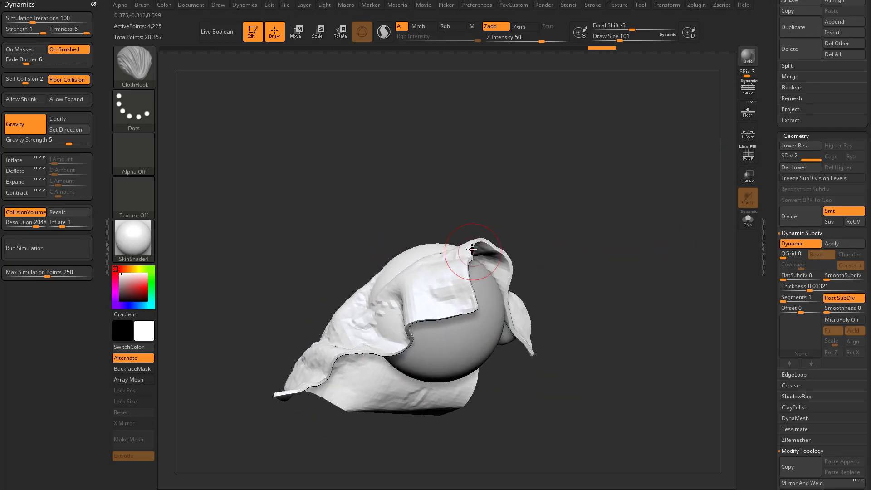
pyautogui.moveTo(473, 249); pyautogui.dragTo(528, 239, button='right')
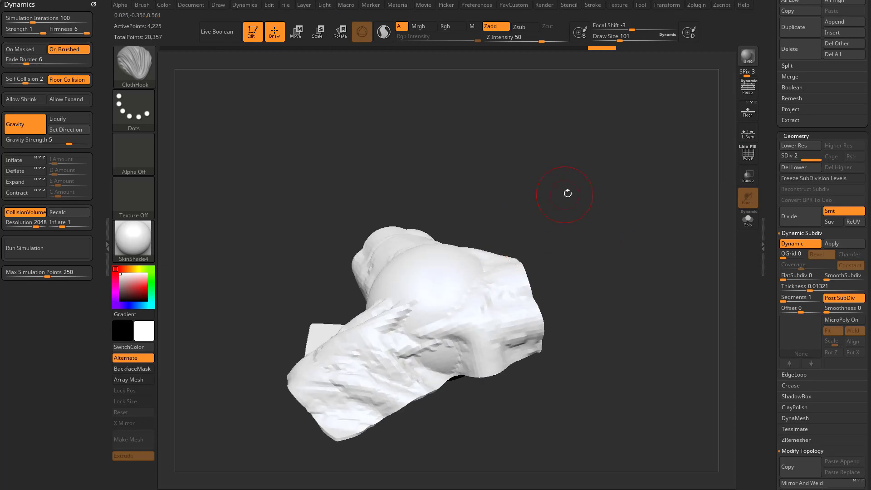
# Set the firmness to 5 and run the simulation on the restored subdivided cloth.
pyautogui.moveTo(567, 193)
pyautogui.mouseDown(button='right')
pyautogui.moveTo(579, 175)
pyautogui.moveTo(555, 179)
pyautogui.mouseUp(button='right')
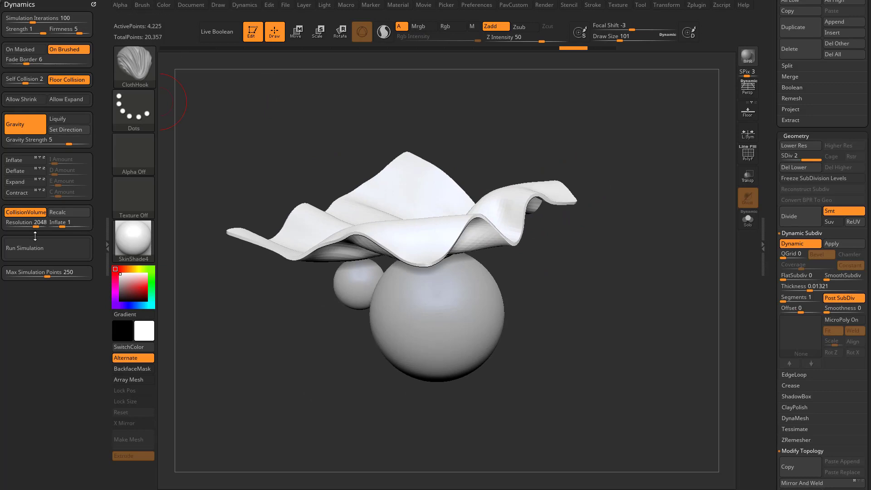
pyautogui.click(36, 239)
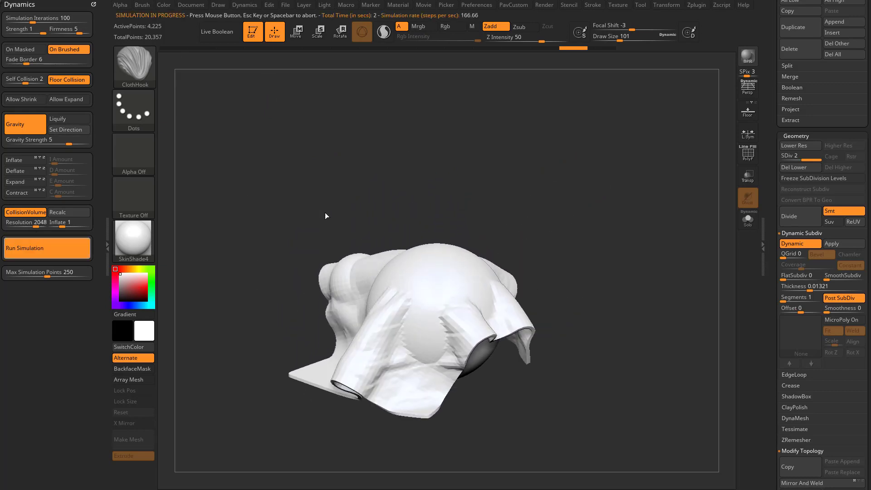
pyautogui.click(578, 273)
# Lower the firmness to 4 and run the drape test on the subdivided cloth again.
pyautogui.moveTo(577, 273)
pyautogui.mouseDown(button='right')
pyautogui.moveTo(597, 266)
pyautogui.moveTo(432, 297)
pyautogui.moveTo(566, 265)
pyautogui.mouseUp(button='right')
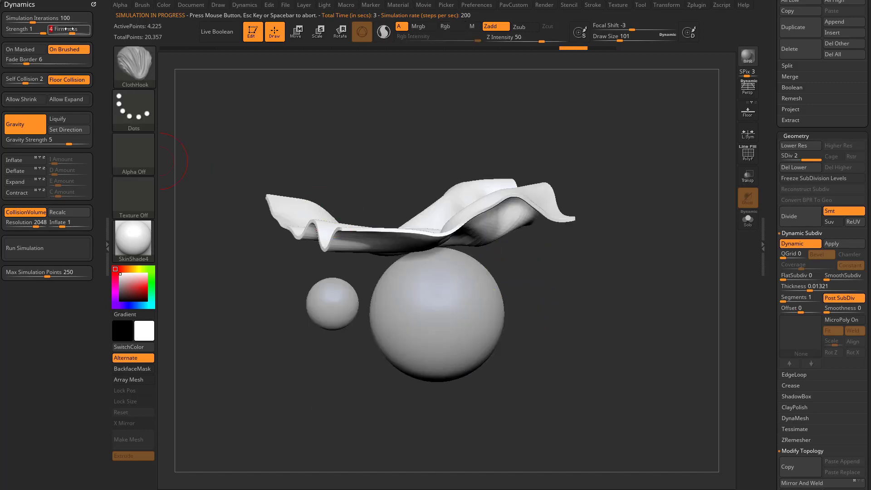
pyautogui.click(47, 246)
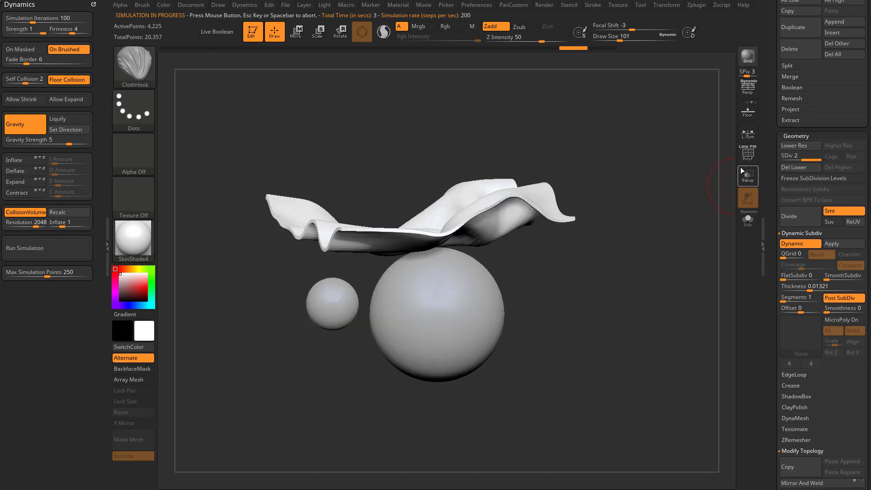
# Turn the polyframe display back on, set the firmness to 3 and run the cloth simulation.
pyautogui.click(748, 153)
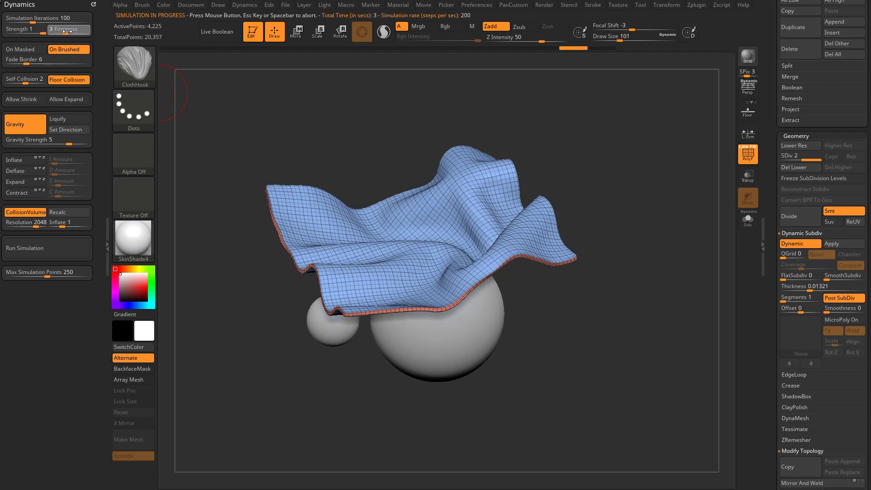
pyautogui.click(54, 249)
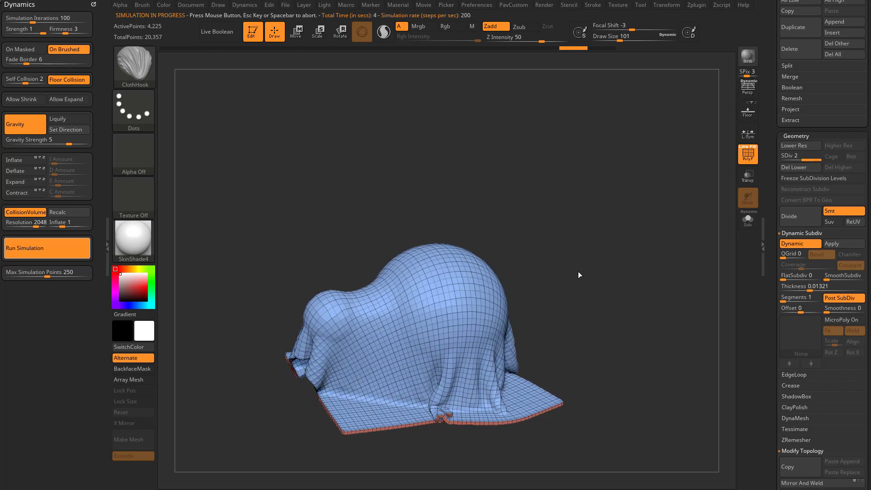
# Restore the undraped cloth, set the firmness to 2 and run the cloth simulation.
pyautogui.moveTo(578, 274); pyautogui.dragTo(577, 293)
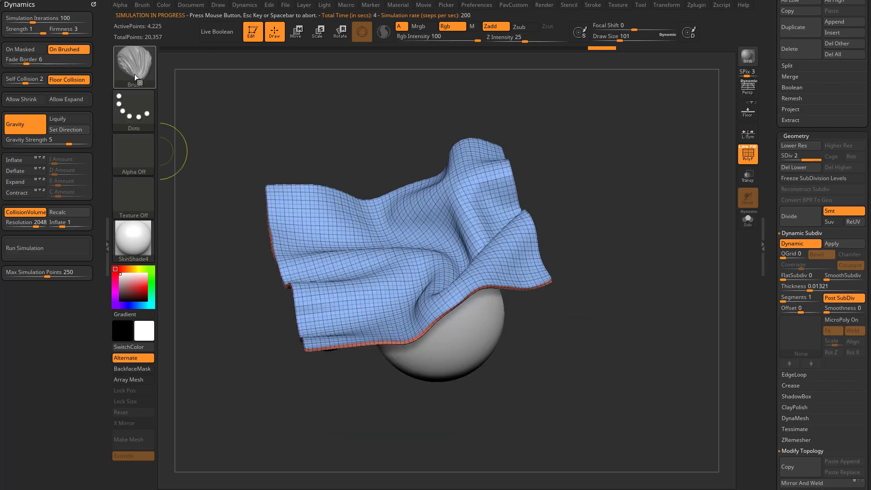
pyautogui.press('Return')
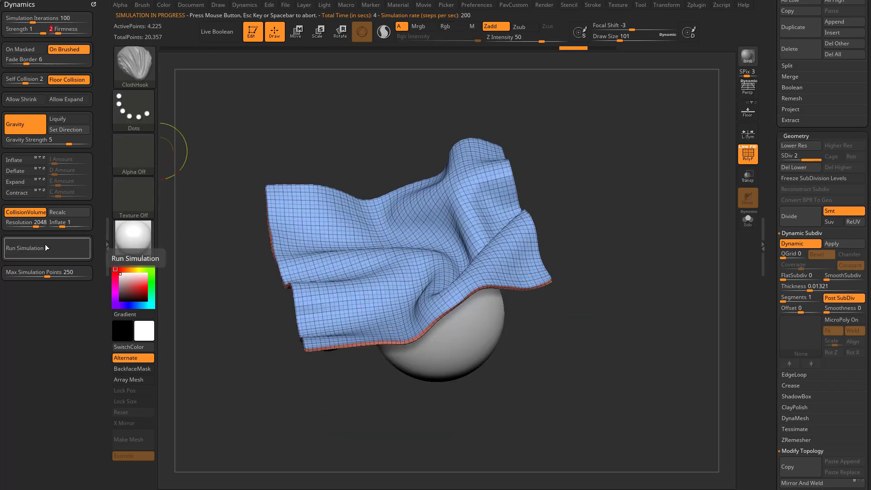
pyautogui.click(44, 247)
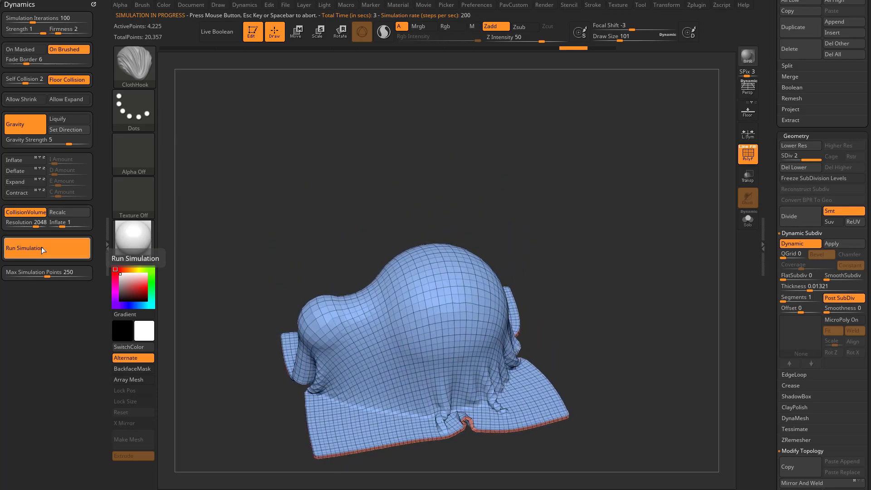
pyautogui.moveTo(561, 337); pyautogui.dragTo(522, 312)
# Undo the last drape, set the firmness to 1, run the simulation and inspect the resulting folds.
pyautogui.hotkey('ctrl', 'z')
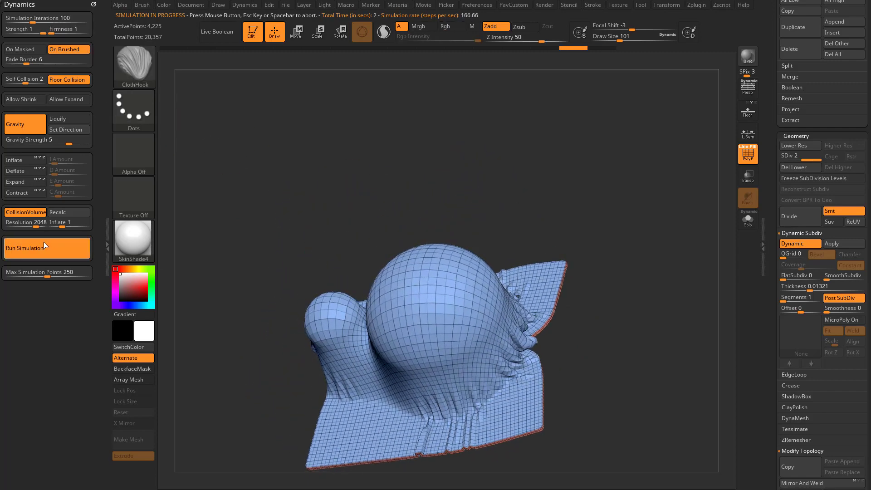
pyautogui.click(599, 320)
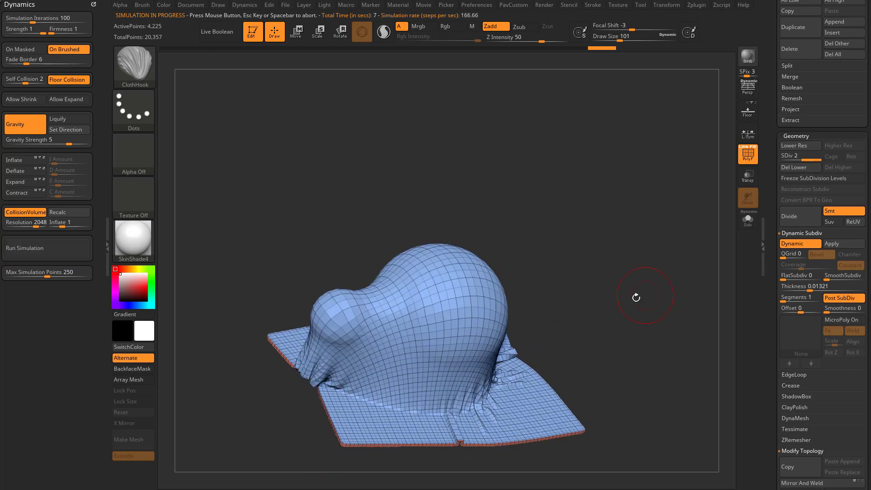
pyautogui.moveTo(635, 295)
pyautogui.mouseDown()
pyautogui.moveTo(667, 287)
pyautogui.moveTo(586, 278)
pyautogui.mouseUp()
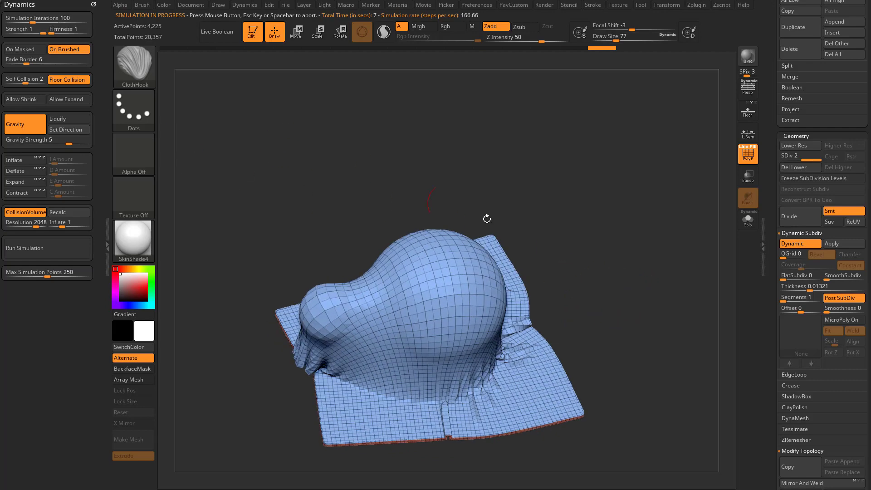
pyautogui.moveTo(486, 219)
pyautogui.mouseDown()
pyautogui.moveTo(572, 245)
pyautogui.moveTo(563, 263)
pyautogui.moveTo(571, 263)
pyautogui.mouseUp()
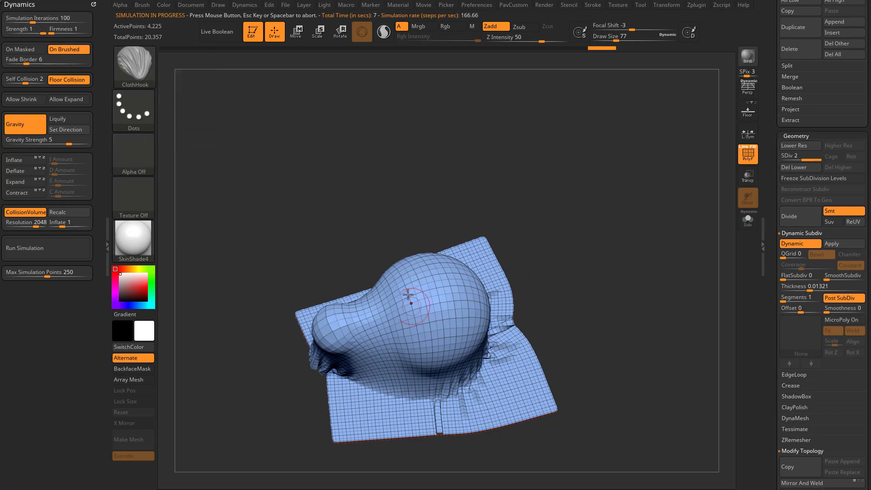
pyautogui.moveTo(571, 275); pyautogui.dragTo(254, 131)
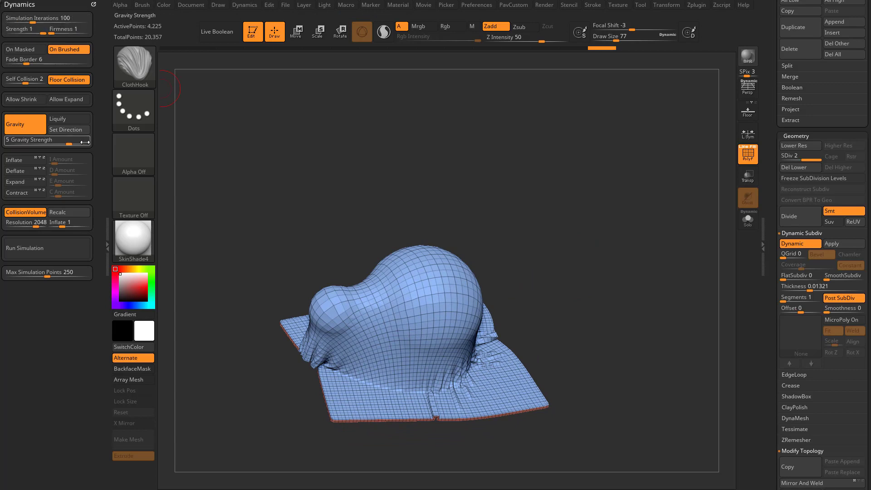
# Undo the drape, set the simulation iterations to 1000 and run the cloth simulation at firmness 1.
pyautogui.hotkey('ctrl', 'z')
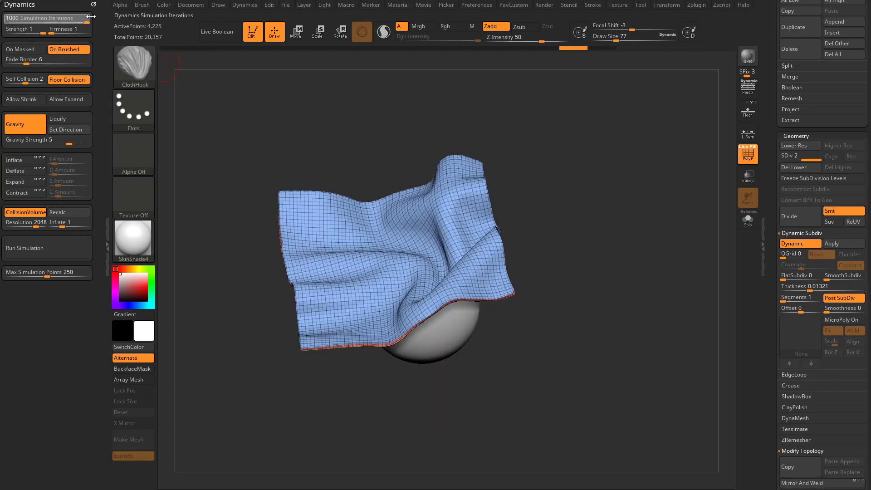
pyautogui.click(56, 246)
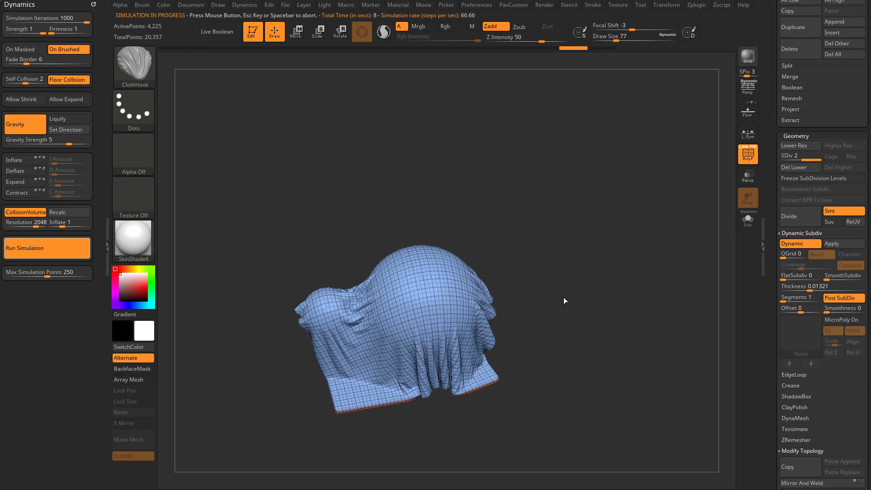
pyautogui.click(560, 325)
pyautogui.moveTo(580, 327); pyautogui.dragTo(540, 275)
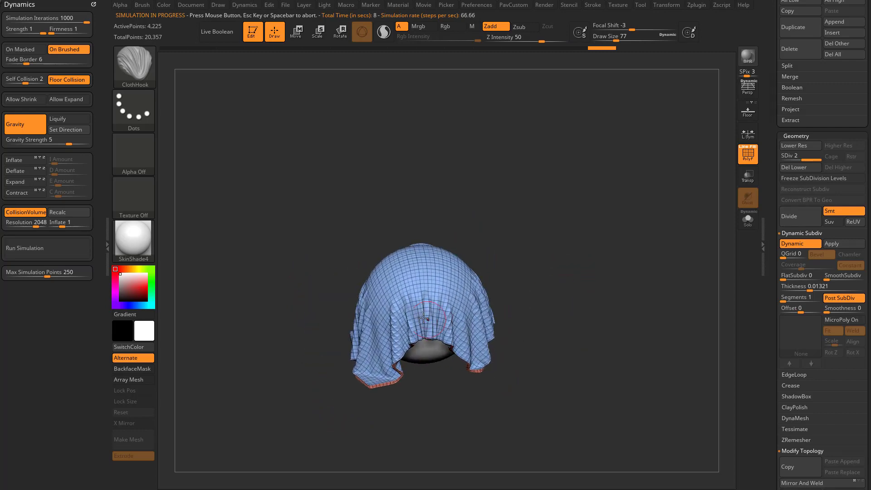
# Turn off the polyframe display, raise the cloth's SmoothSubdiv level and inspect the smoothed folds from several sides.
pyautogui.click(747, 159)
pyautogui.moveTo(620, 241); pyautogui.dragTo(708, 265)
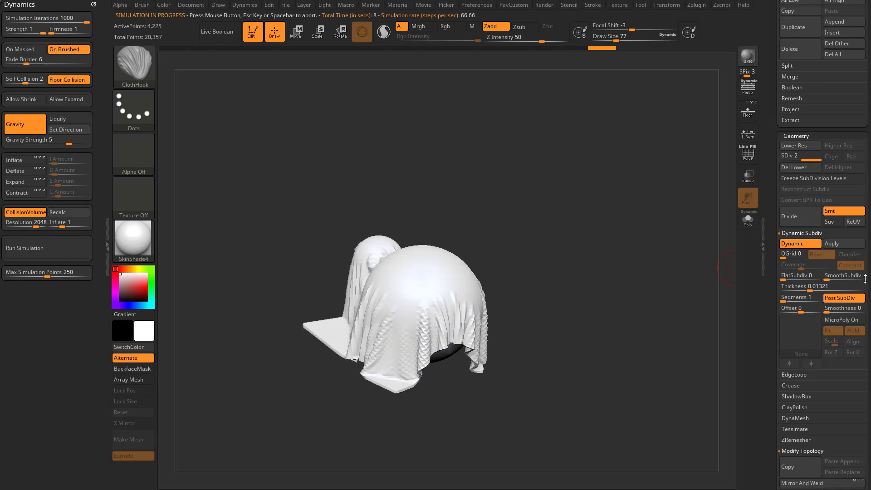
pyautogui.click(831, 276)
pyautogui.moveTo(603, 277); pyautogui.dragTo(615, 290)
pyautogui.moveTo(528, 322); pyautogui.dragTo(543, 302)
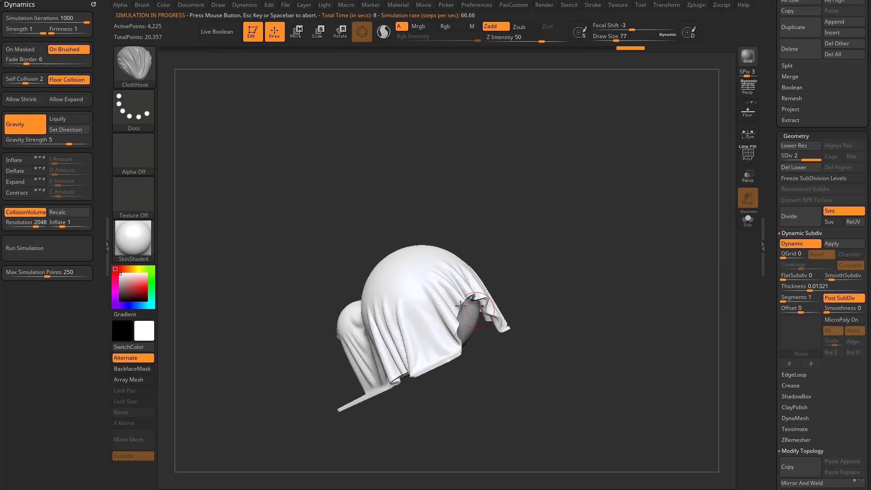
pyautogui.moveTo(535, 264); pyautogui.dragTo(469, 307)
pyautogui.moveTo(567, 285)
pyautogui.mouseDown()
pyautogui.moveTo(636, 269)
pyautogui.moveTo(421, 317)
pyautogui.moveTo(552, 231)
pyautogui.moveTo(548, 286)
pyautogui.moveTo(555, 282)
pyautogui.mouseUp()
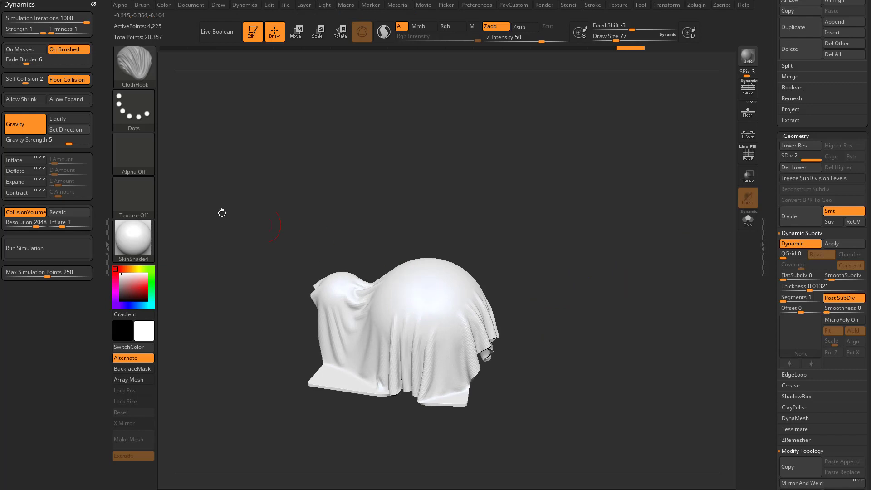
pyautogui.moveTo(500, 210); pyautogui.dragTo(554, 289)
# Snapshot the firmness 1 drape in the canvas's upper-left area and move the live model away from it.
pyautogui.keyDown('alt'); pyautogui.moveTo(579, 316); pyautogui.dragTo(486, 160); pyautogui.keyUp('alt')
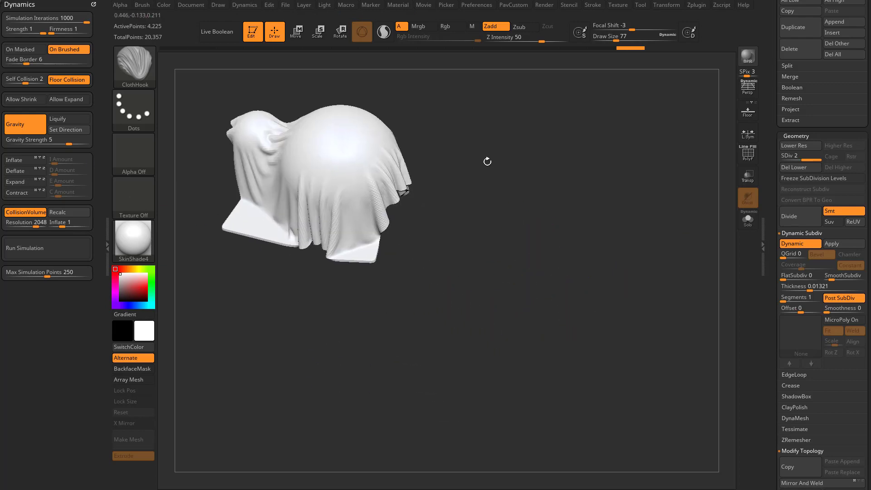
pyautogui.moveTo(521, 195); pyautogui.dragTo(527, 200)
pyautogui.hotkey('shift', 's')
pyautogui.keyDown('alt'); pyautogui.moveTo(500, 168); pyautogui.dragTo(646, 354); pyautogui.keyUp('alt')
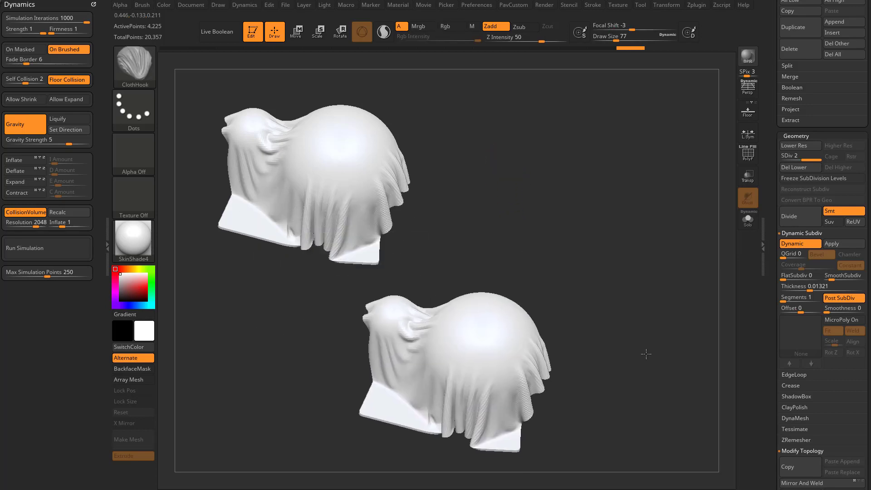
# Undo the drape, raise SmoothSubdiv again, set the firmness to 3 and run the cloth simulation.
pyautogui.hotkey('ctrl', 'z')
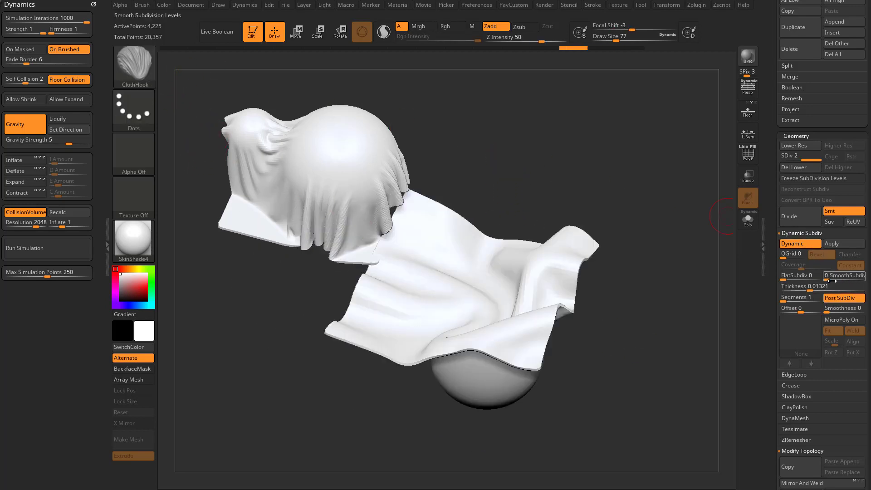
pyautogui.moveTo(694, 283)
pyautogui.keyDown('alt'); pyautogui.mouseDown()
pyautogui.moveTo(682, 317)
pyautogui.moveTo(661, 309)
pyautogui.mouseUp(); pyautogui.keyUp('alt')
pyautogui.click(445, 314)
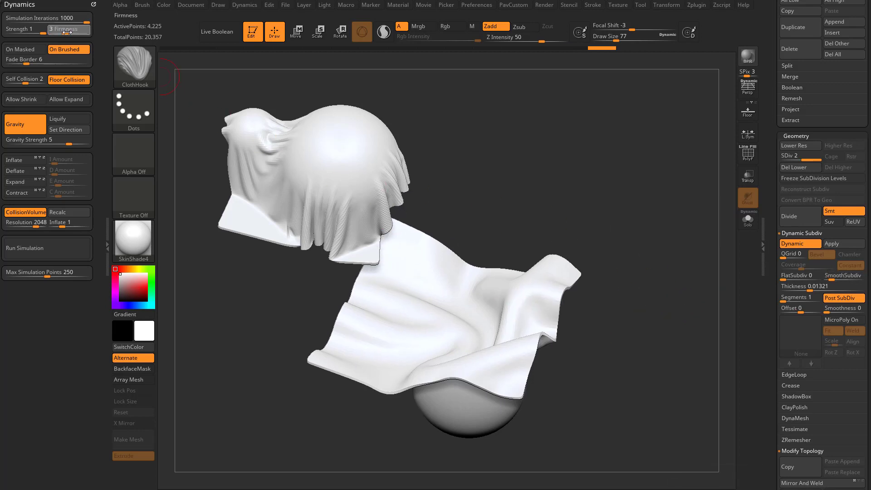
pyautogui.click(49, 247)
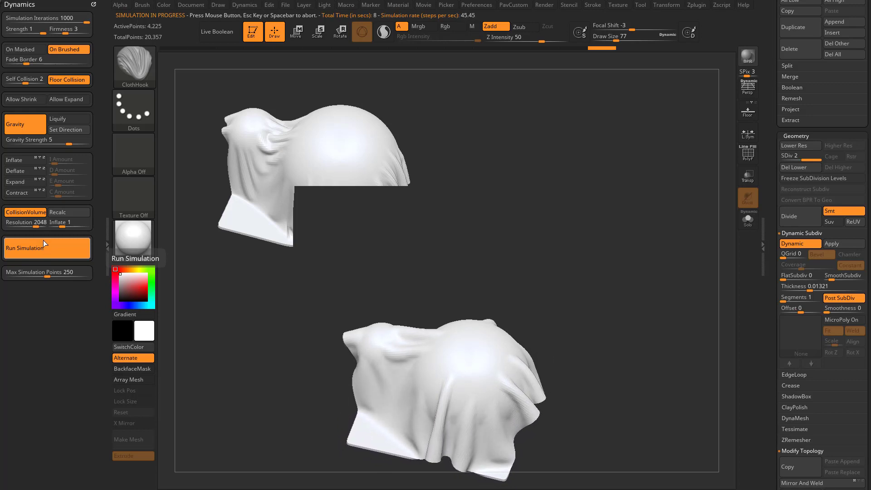
pyautogui.click(43, 246)
# Snapshot the firmness 3 drape beside the first one and move the live model below both copies.
pyautogui.moveTo(578, 313)
pyautogui.keyDown('alt'); pyautogui.mouseDown()
pyautogui.moveTo(497, 162)
pyautogui.moveTo(679, 172)
pyautogui.moveTo(677, 127)
pyautogui.mouseUp(); pyautogui.keyUp('alt')
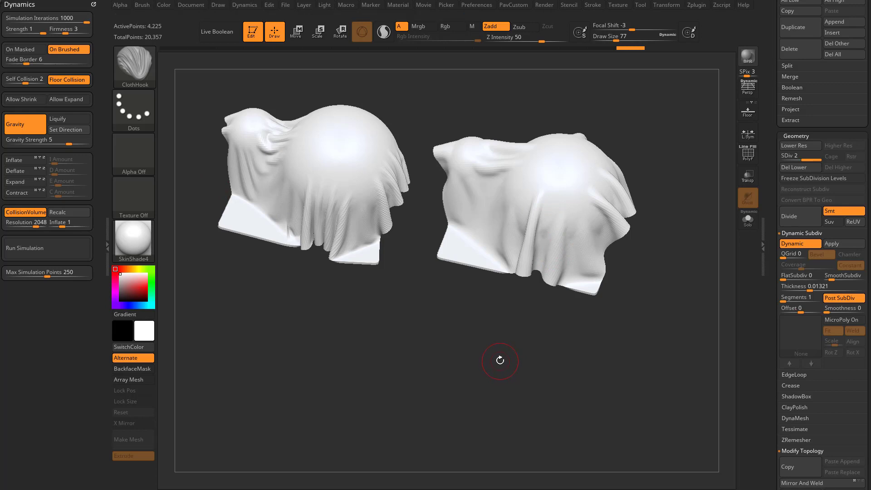
pyautogui.hotkey('shift', 's')
pyautogui.moveTo(463, 328)
pyautogui.keyDown('alt'); pyautogui.mouseDown()
pyautogui.moveTo(312, 440)
pyautogui.moveTo(311, 469)
pyautogui.mouseUp(); pyautogui.keyUp('alt')
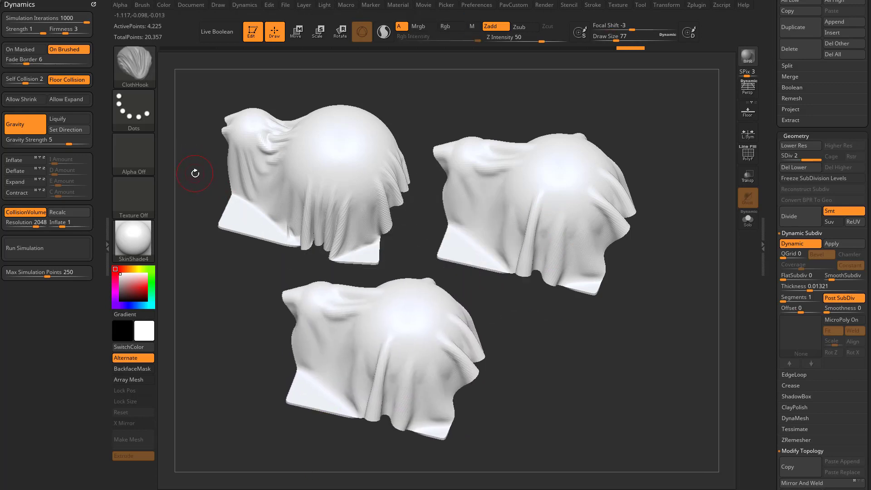
# Undo the drape, set the firmness to 5, run the simulation and inspect the stiffer cloth from several sides.
pyautogui.hotkey('ctrl', 'z')
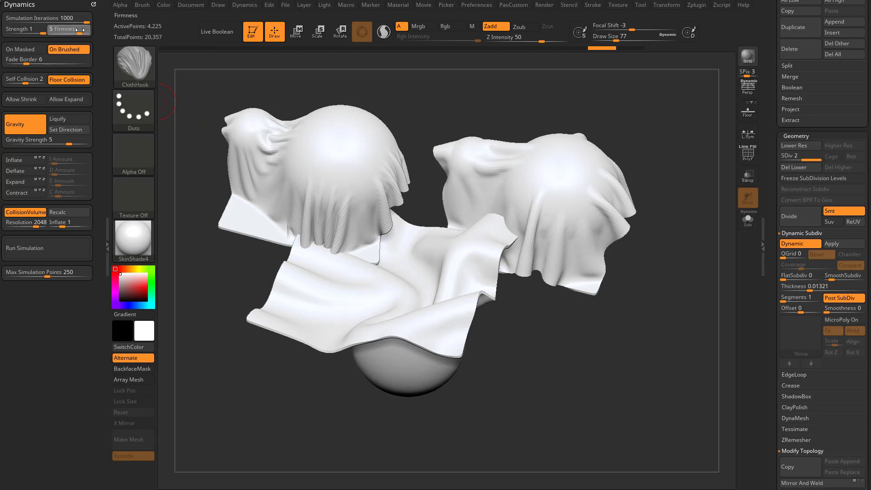
pyautogui.click(50, 248)
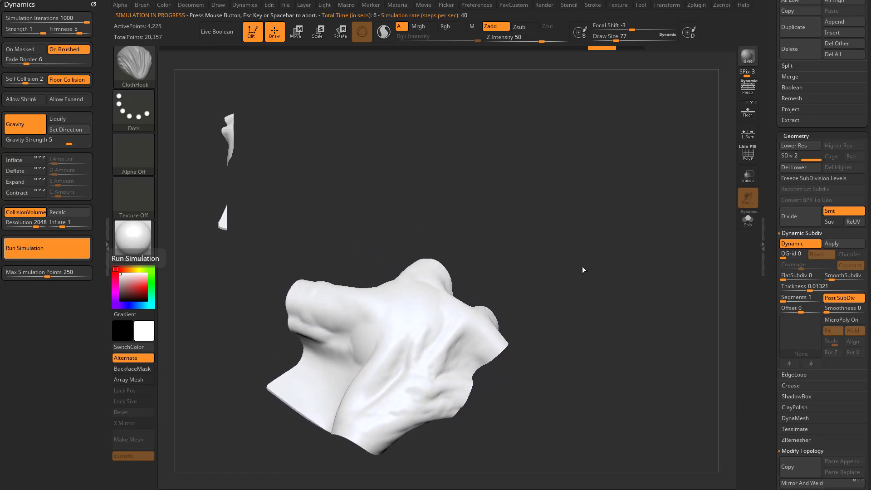
pyautogui.click(582, 285)
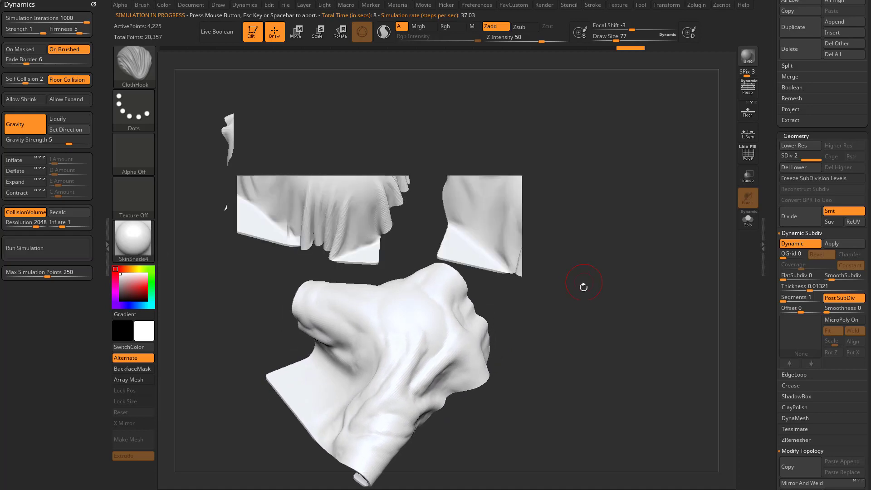
pyautogui.moveTo(593, 333); pyautogui.dragTo(522, 333)
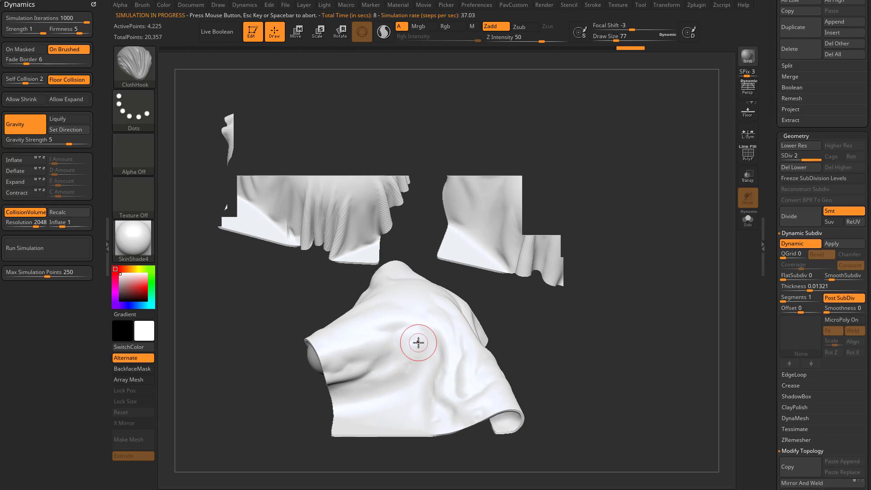
pyautogui.moveTo(556, 294)
pyautogui.mouseDown()
pyautogui.moveTo(578, 379)
pyautogui.moveTo(420, 267)
pyautogui.moveTo(561, 359)
pyautogui.mouseUp()
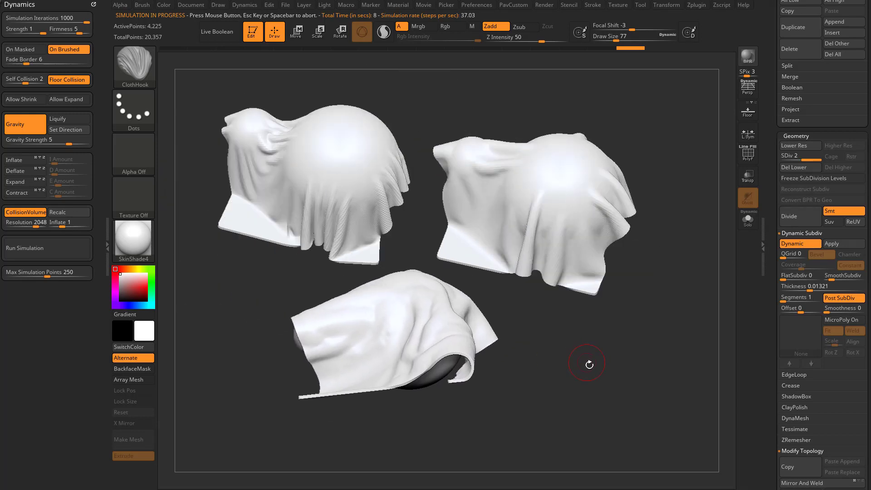